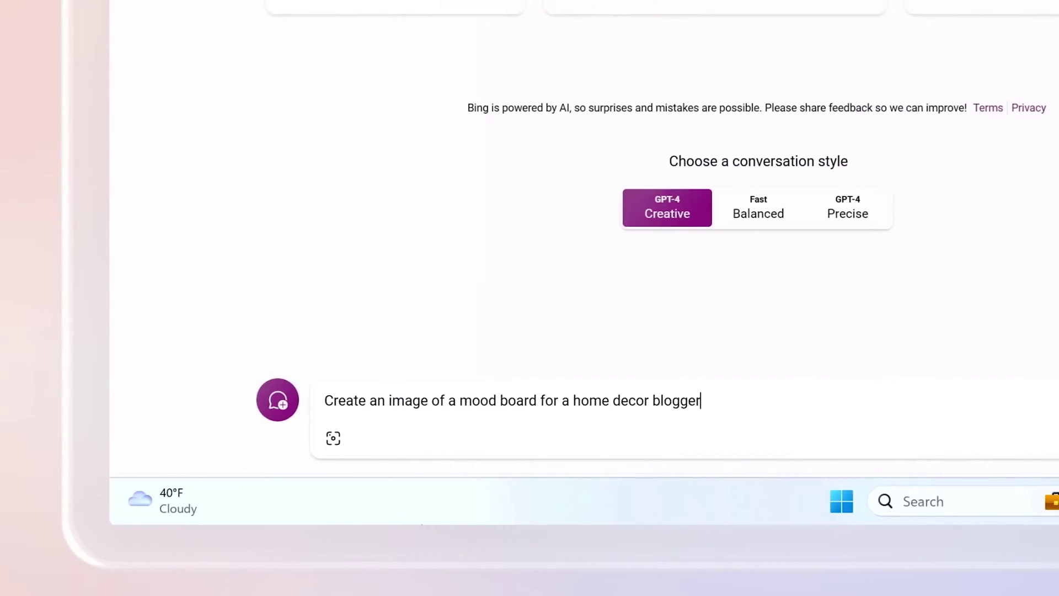
- Send the home decor blogger mood-board image prompt, then view the full list of Copilot GPTs
key(Return)
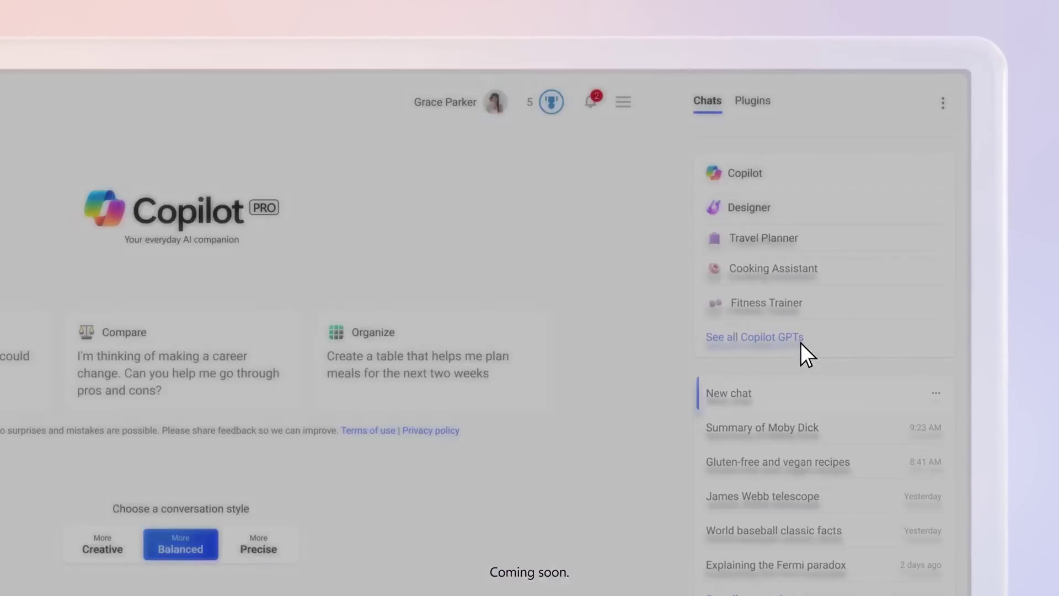
click(803, 337)
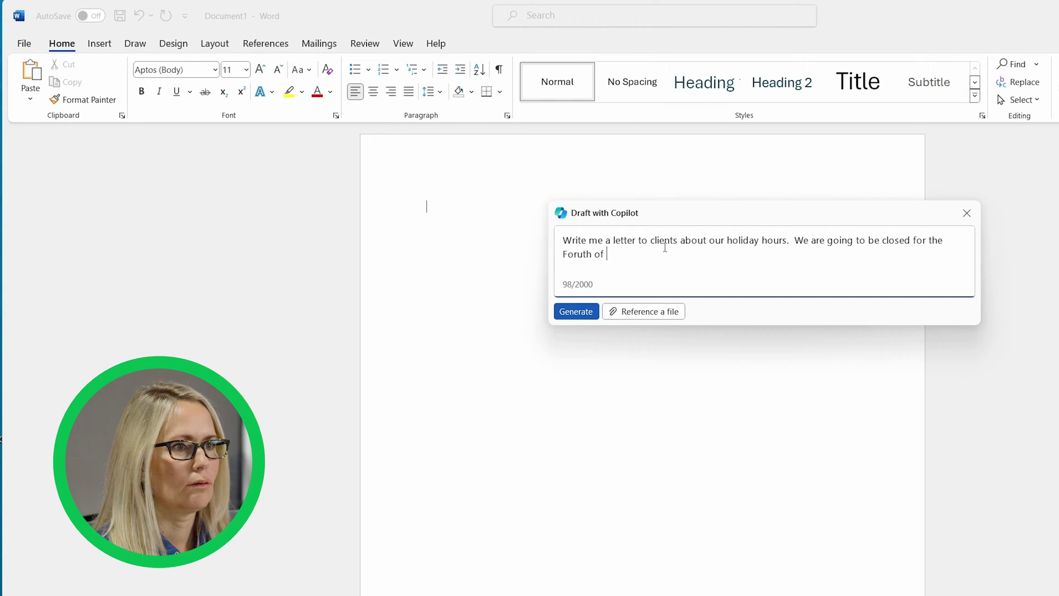
- Finish the holiday hours prompt, generate the Holiday Hours Notice letter, and keep the draft
text(ly and will reopen the following day.)
click(576, 312)
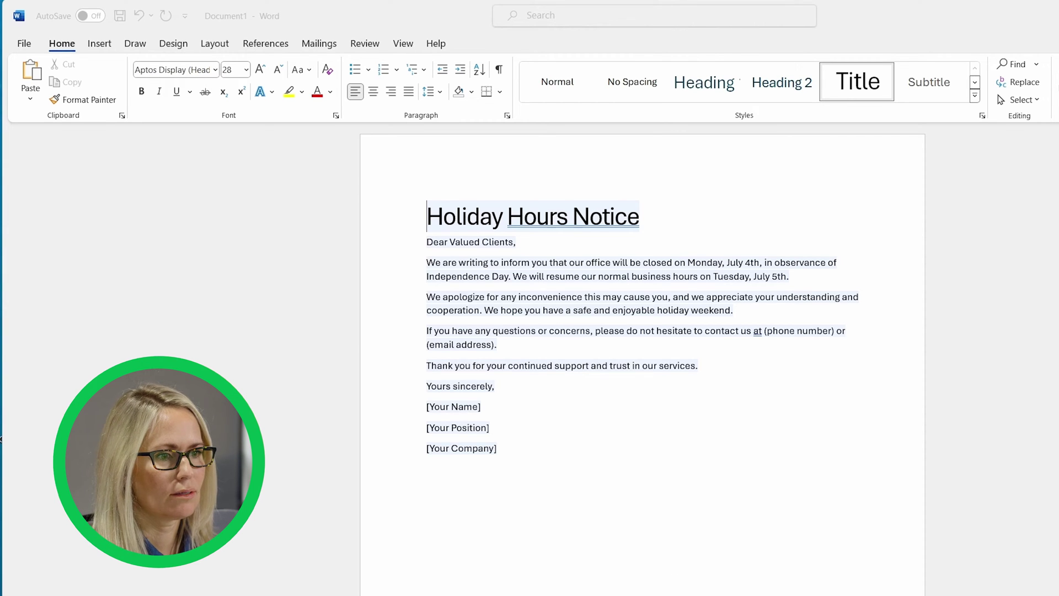
click(428, 216)
- Place the cursor in the kept letter's second body paragraph
click(449, 310)
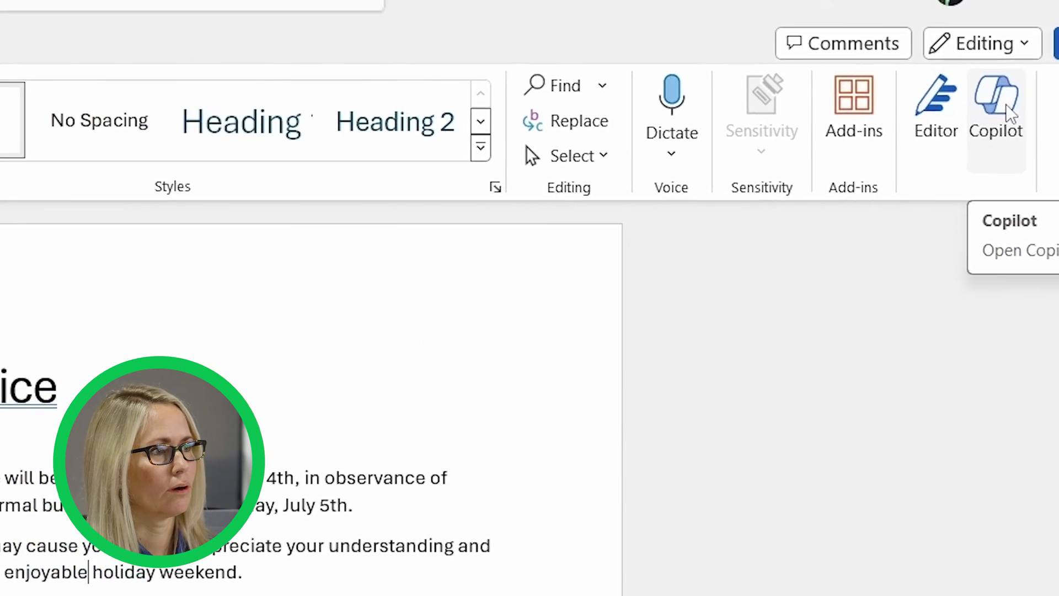
- Open the Copilot chat pane beside the Holiday Hours Notice letter and start a new draft below it
click(1009, 110)
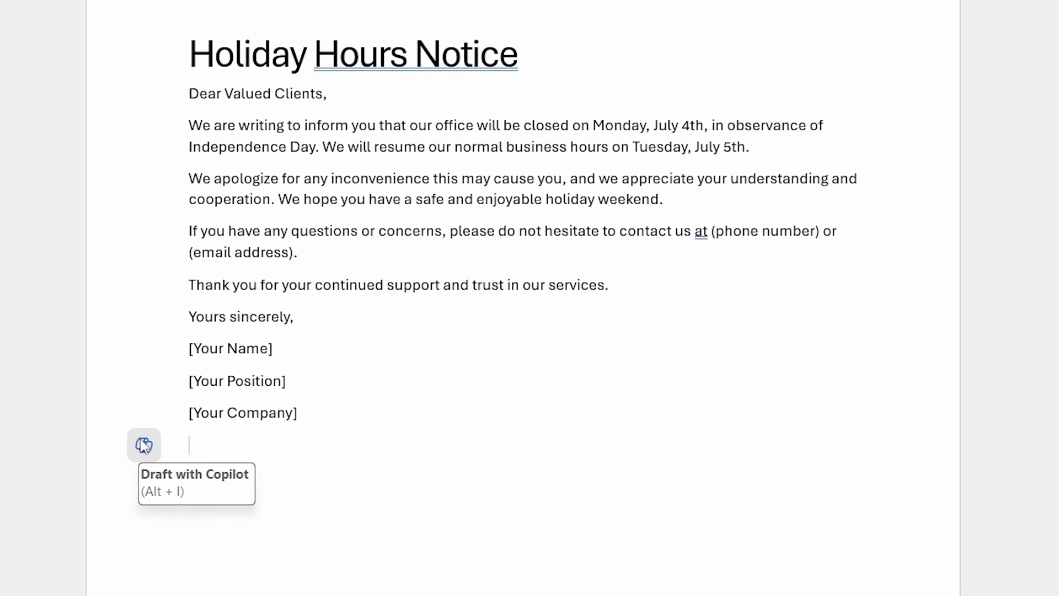
click(144, 444)
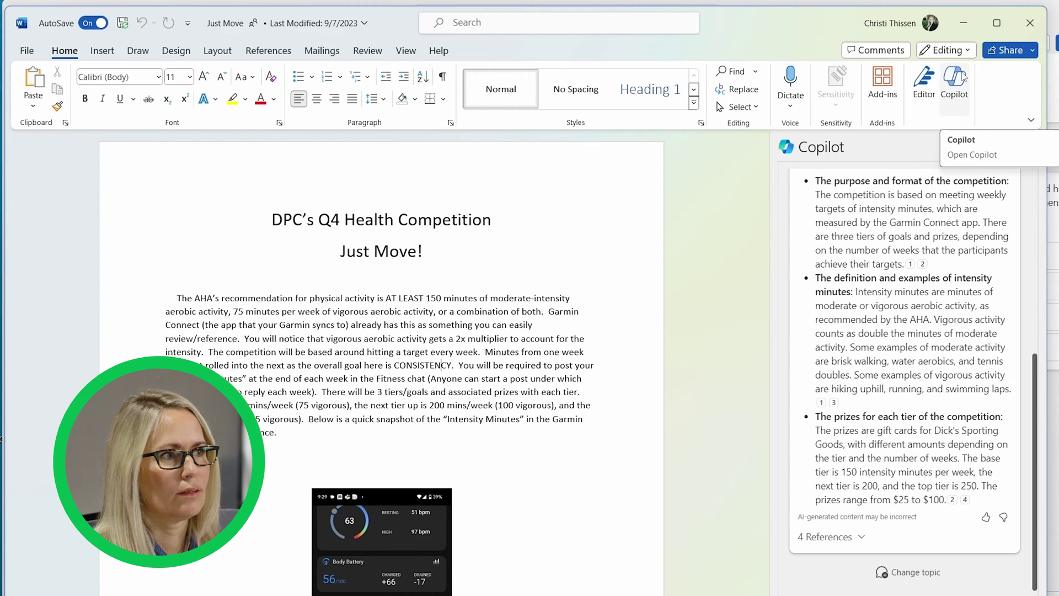
- Scroll through Copilot's Just Move summary covering format, intensity minutes and prize tiers
scroll(918, 208, up, 4)
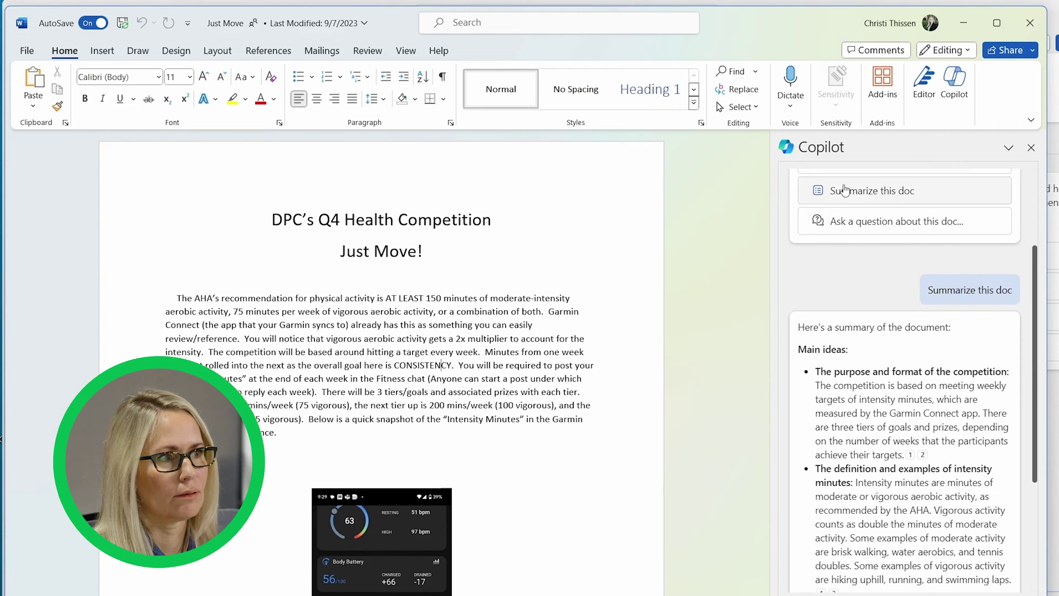
scroll(903, 459, down, 3)
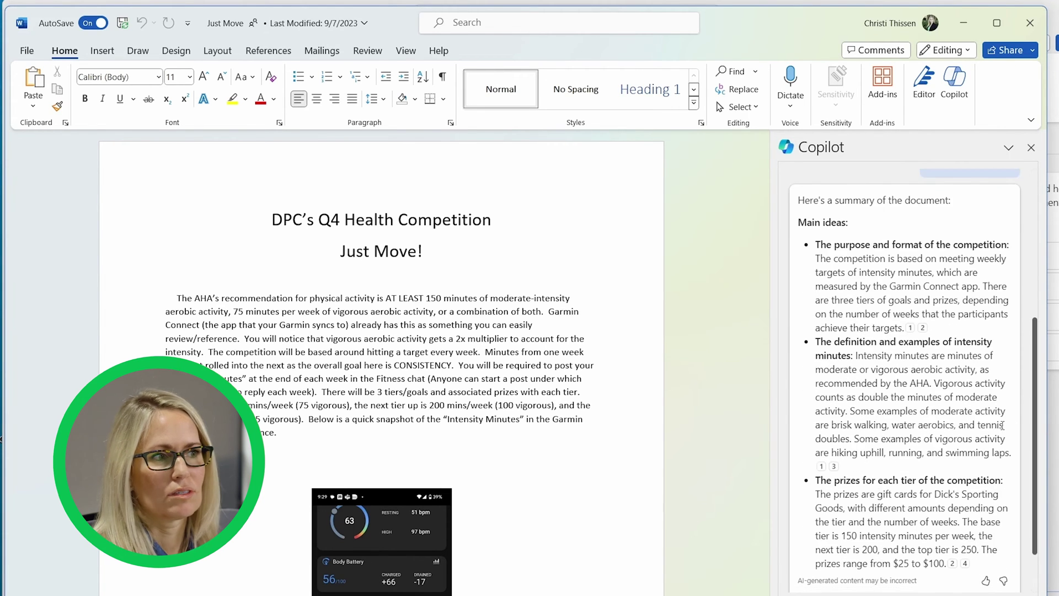
scroll(823, 273, up, 1)
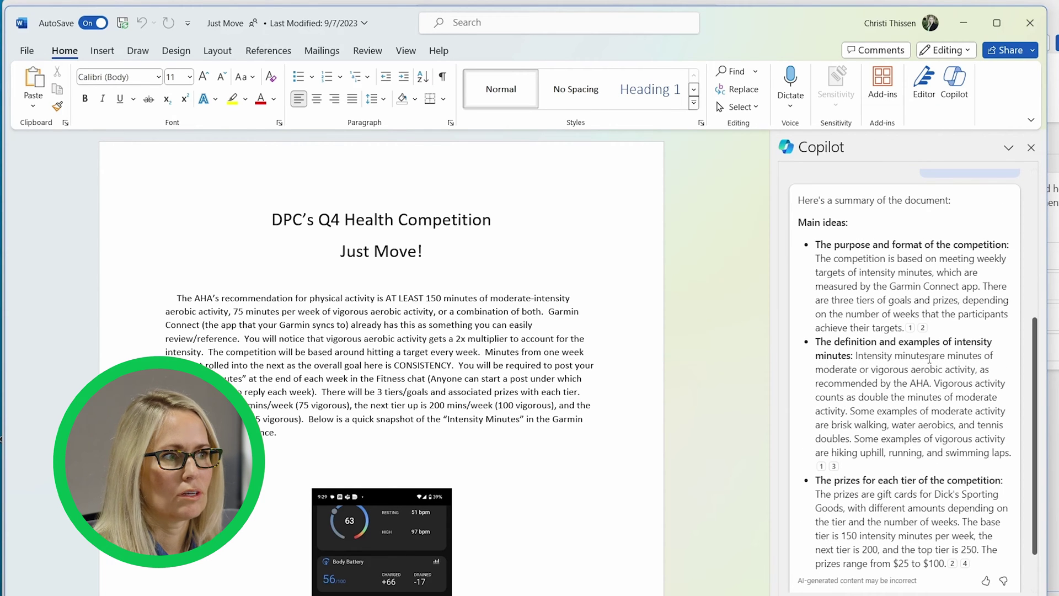
scroll(951, 474, down, 1)
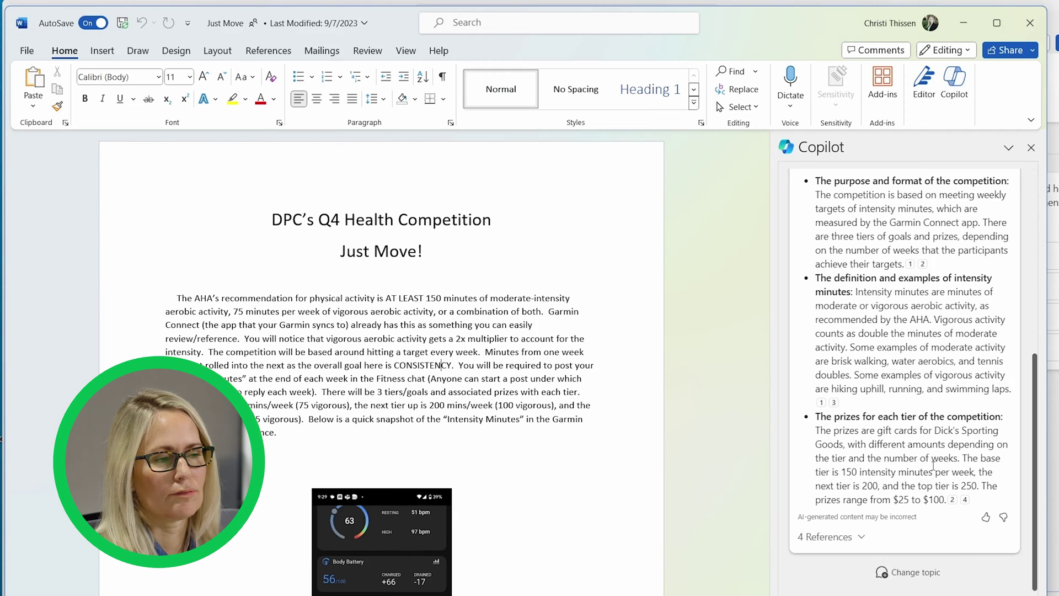
scroll(934, 465, up, 3)
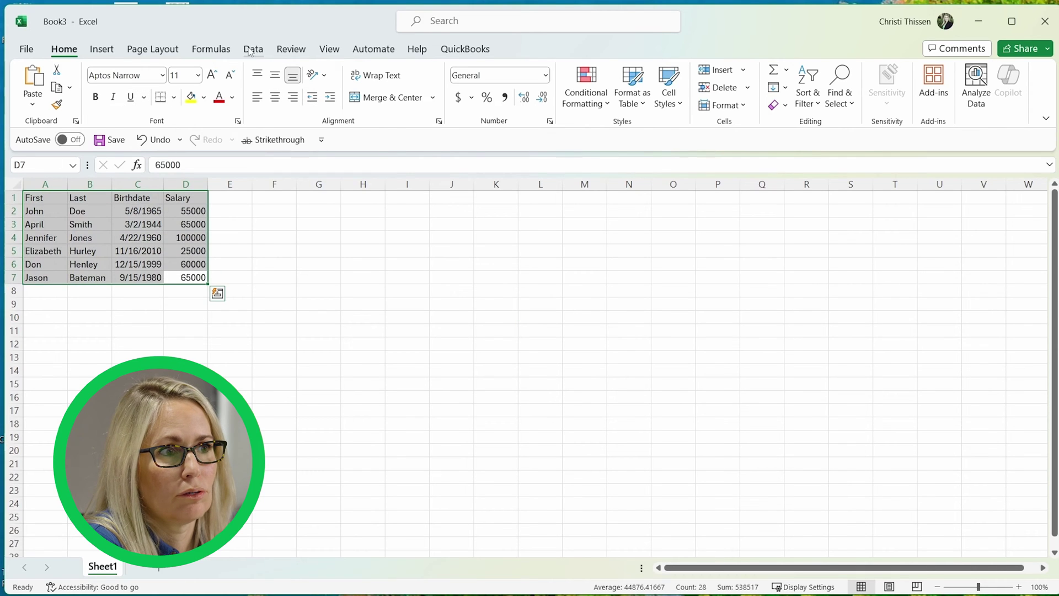
- Format A1:D7 as a table with headers in the first Light style, then open Copilot
click(627, 84)
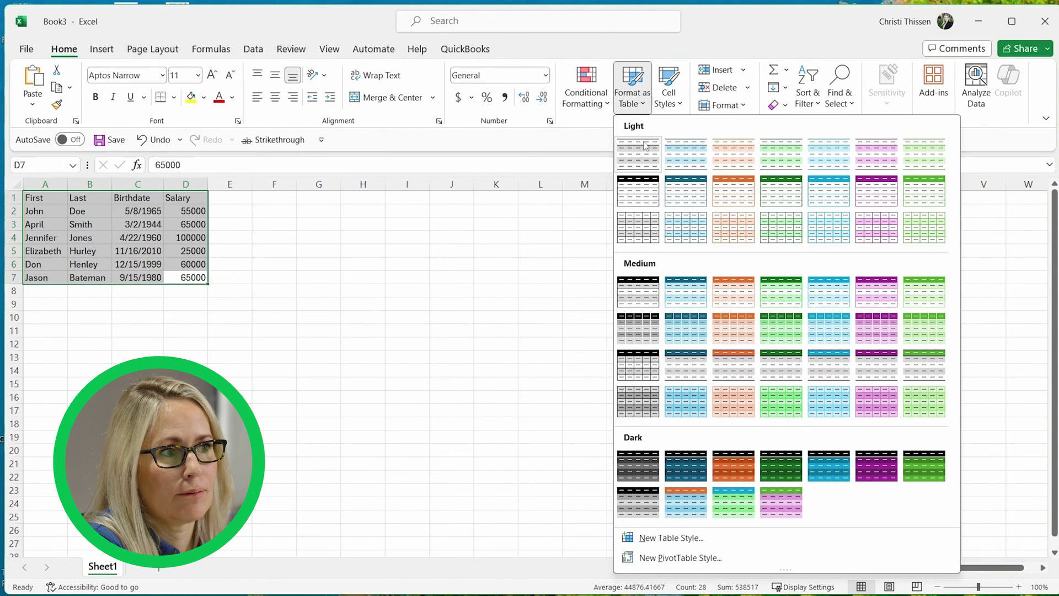
click(637, 164)
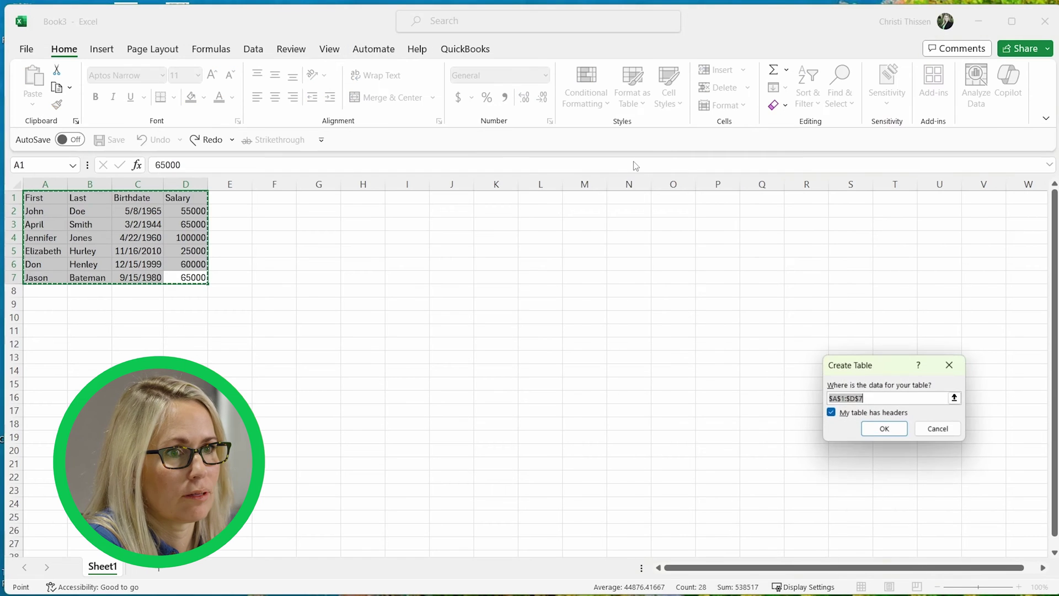
click(881, 429)
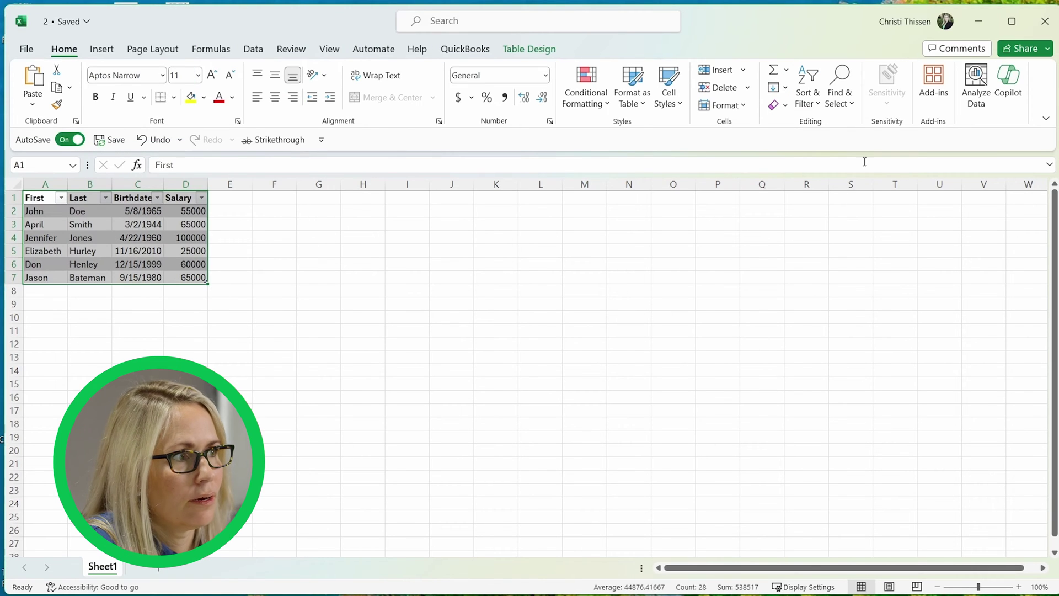
click(1010, 83)
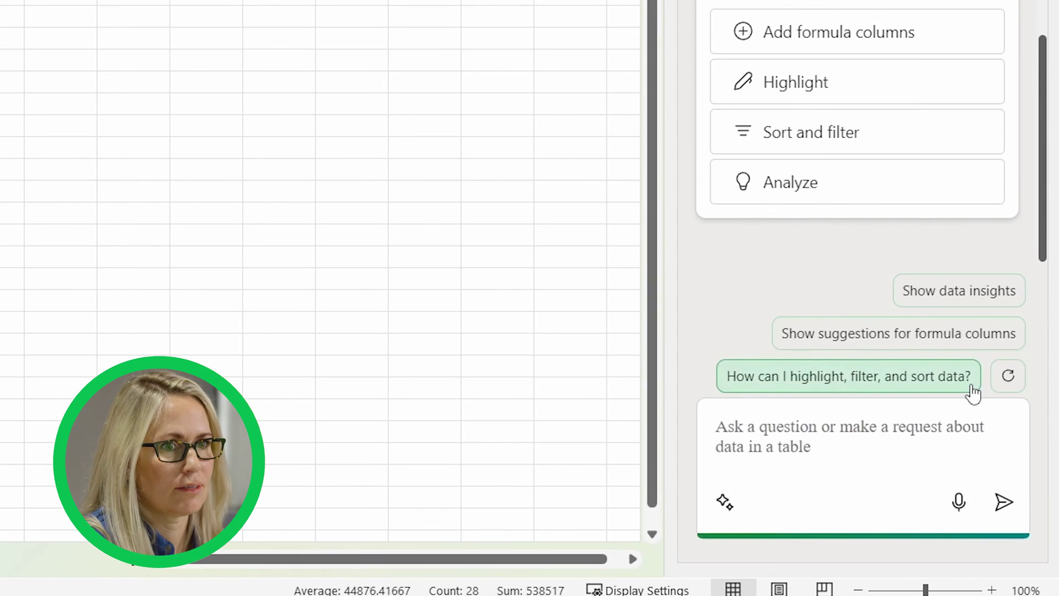
- Ask Copilot about salaries, have it total column D, and request an average salary row
text(tell me who made the most salary)
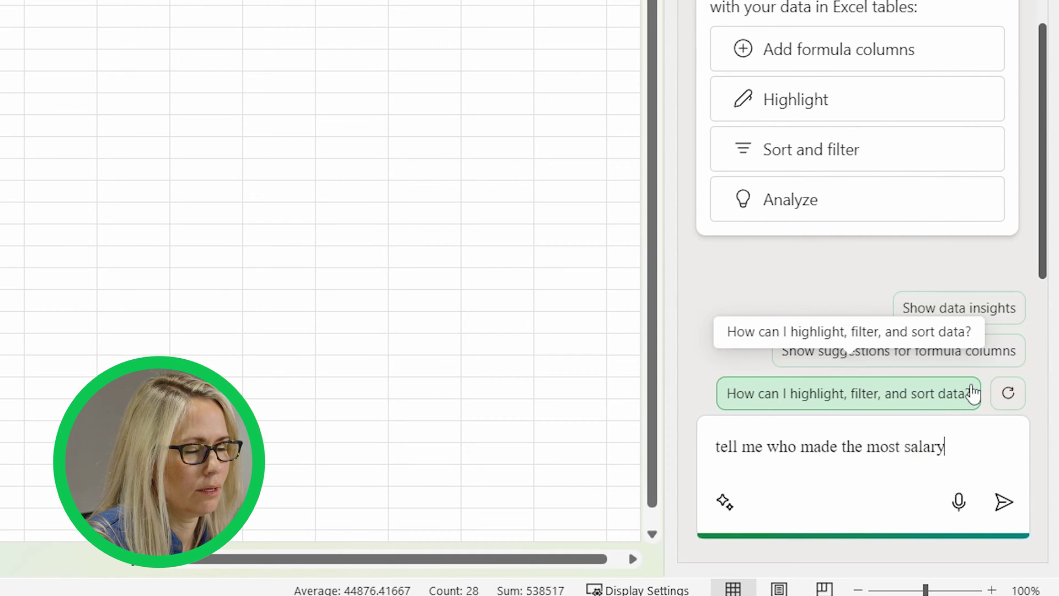
key(Return)
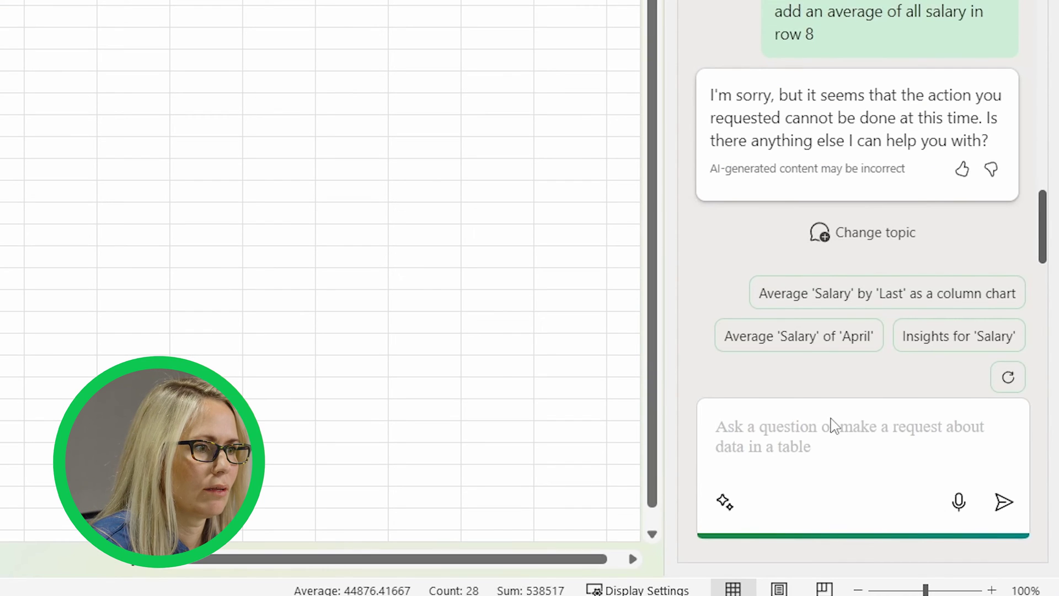
text(total co)
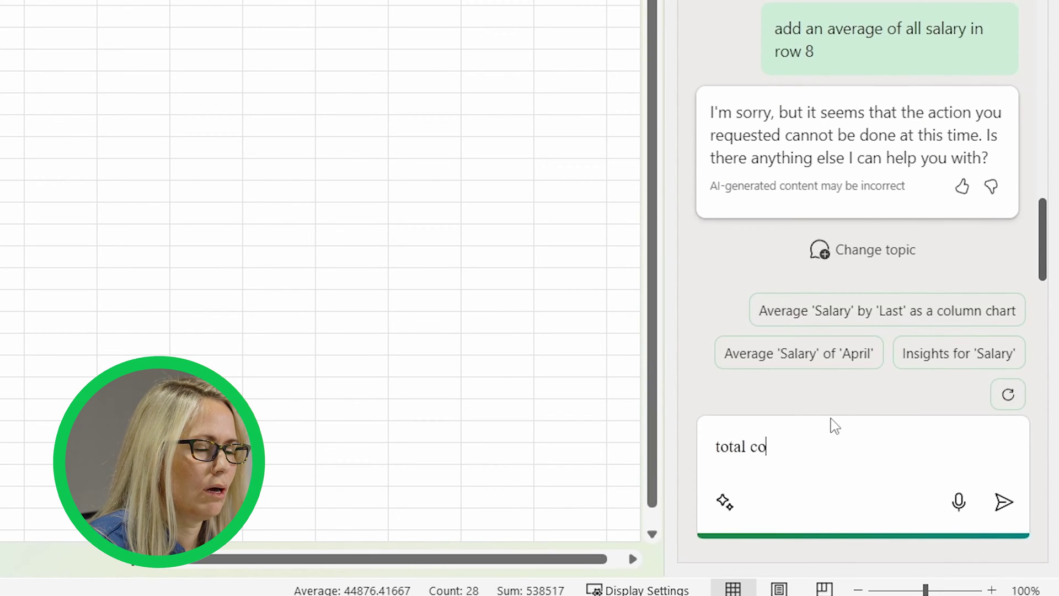
text(lumn d)
key(Return)
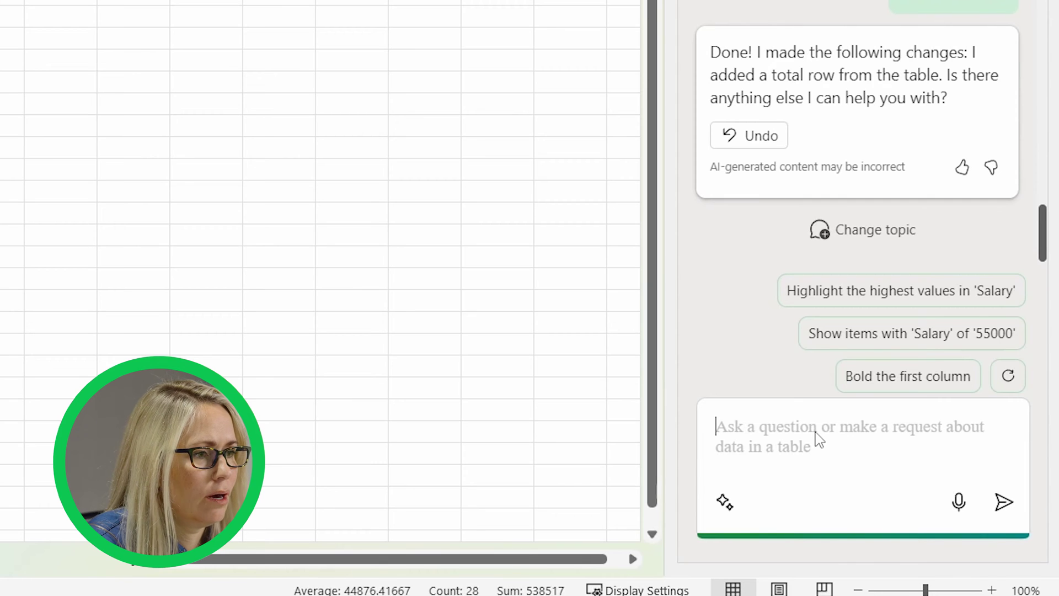
text(add a row for)
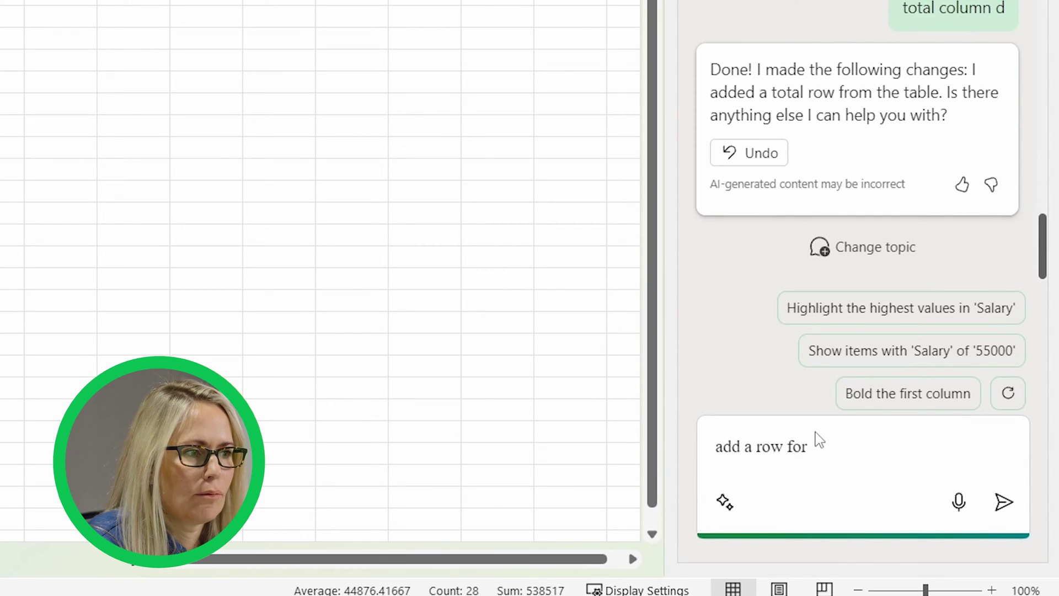
key(BackSpace)
key(BackSpace)
key(BackSpace)
text(with the a)
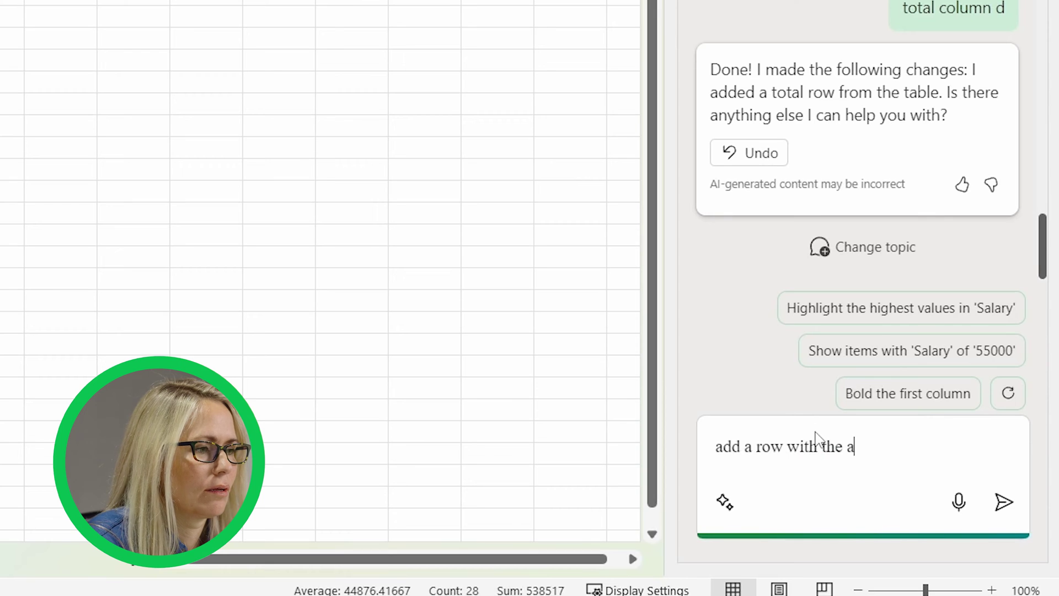
text(verage ala)
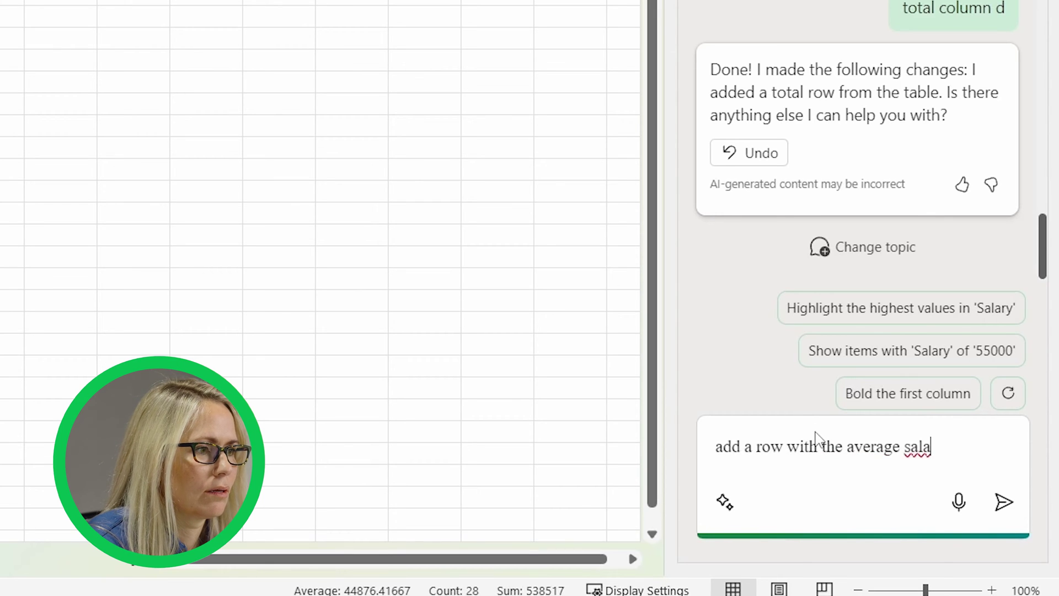
text(ry)
key(Return)
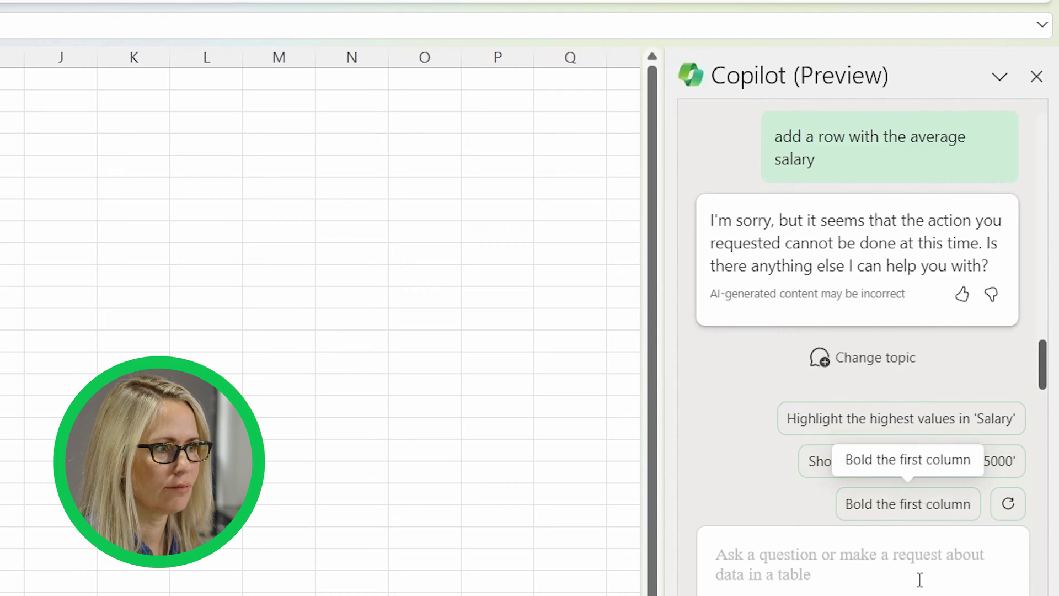
- Highlight the highest Salary values in green, then start asking Copilot for the average salary formula
click(891, 424)
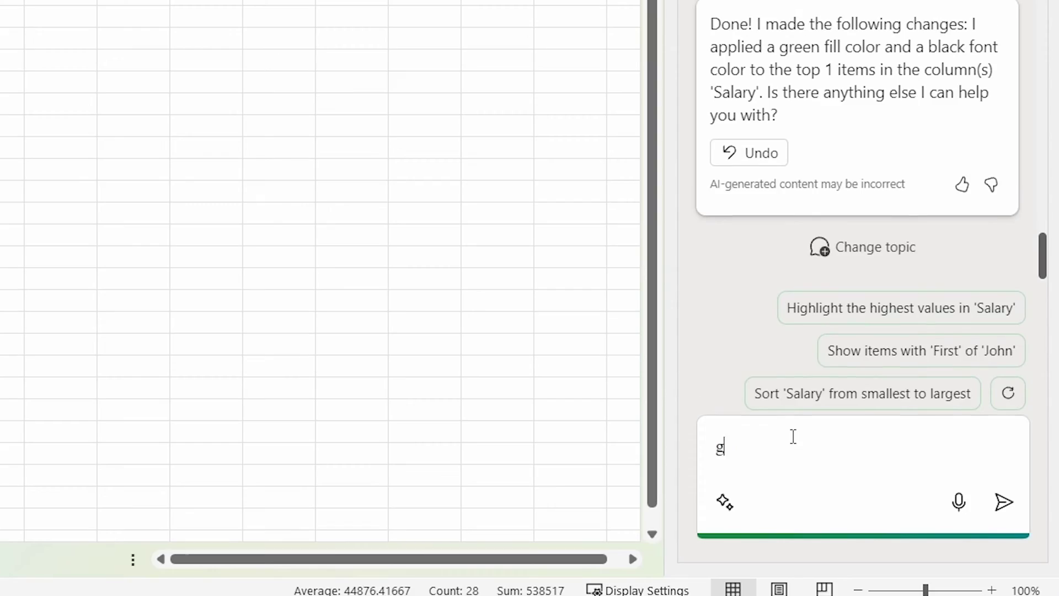
text(ive me the)
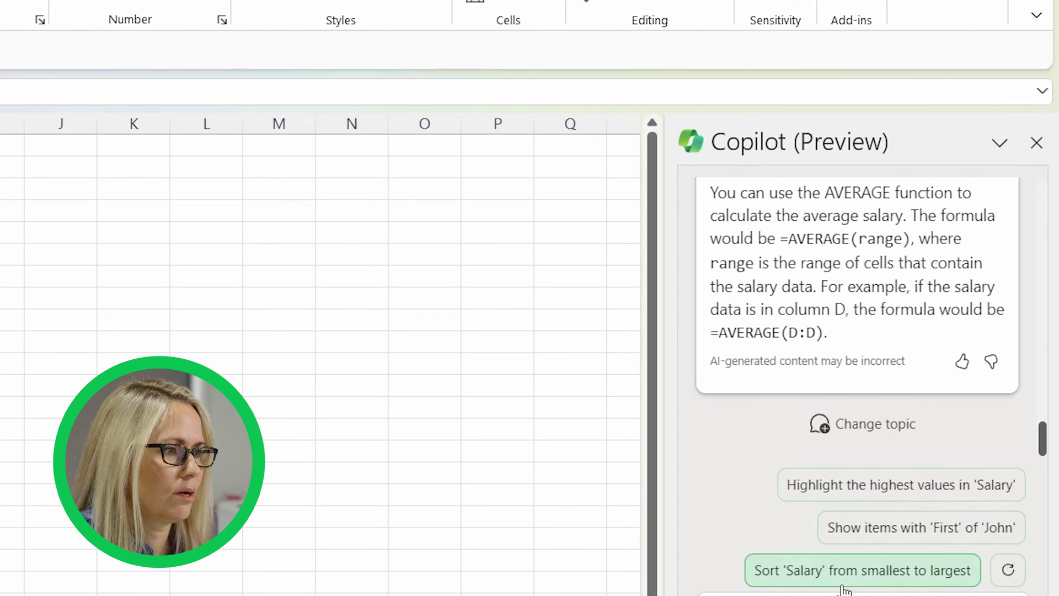
- Sort the table by Salary in ascending order using Copilot's suggestion
click(864, 572)
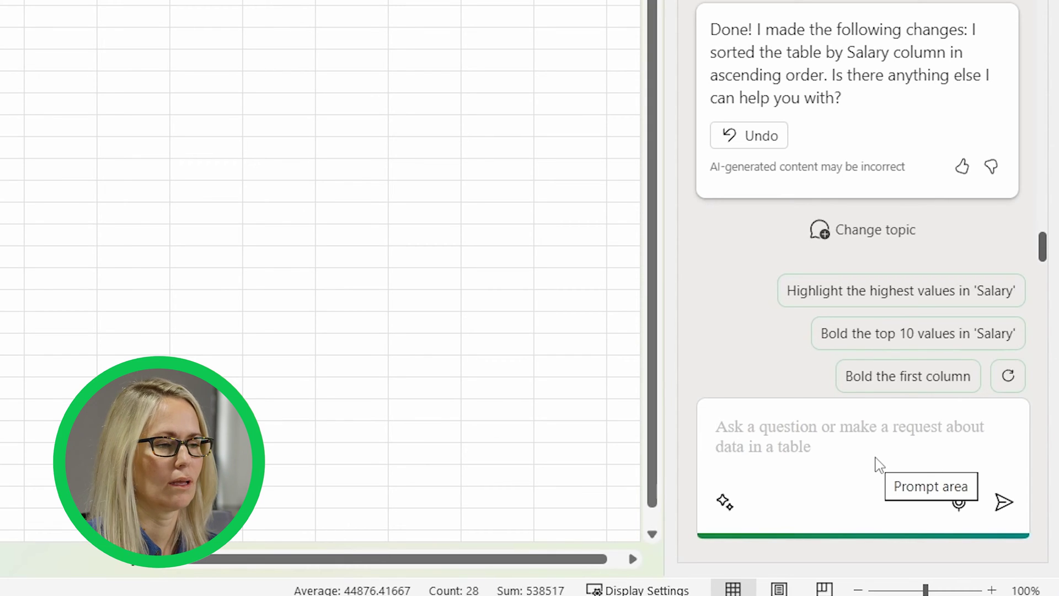
- Ask Copilot for the formula averaging D2 through D7 and select the suggested =AVERAGE(D2:D7)
text(give me th)
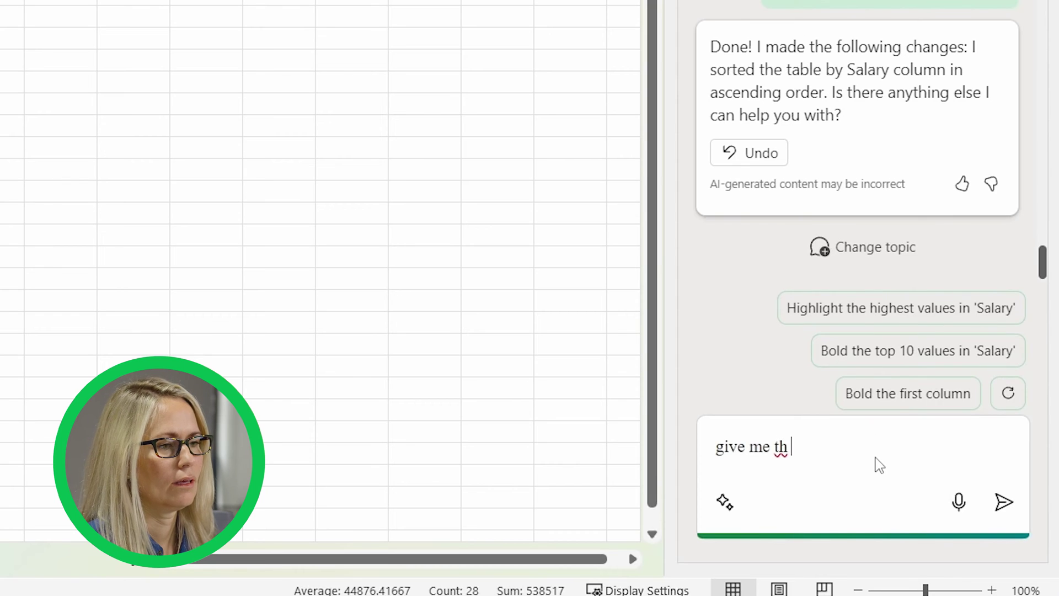
text(e formula for th)
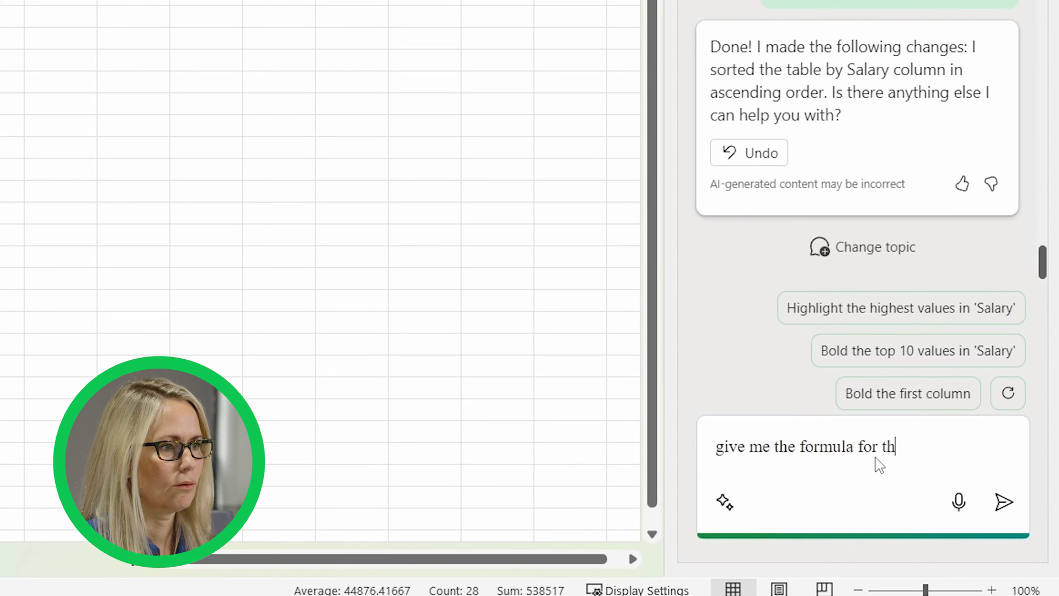
text(e average o)
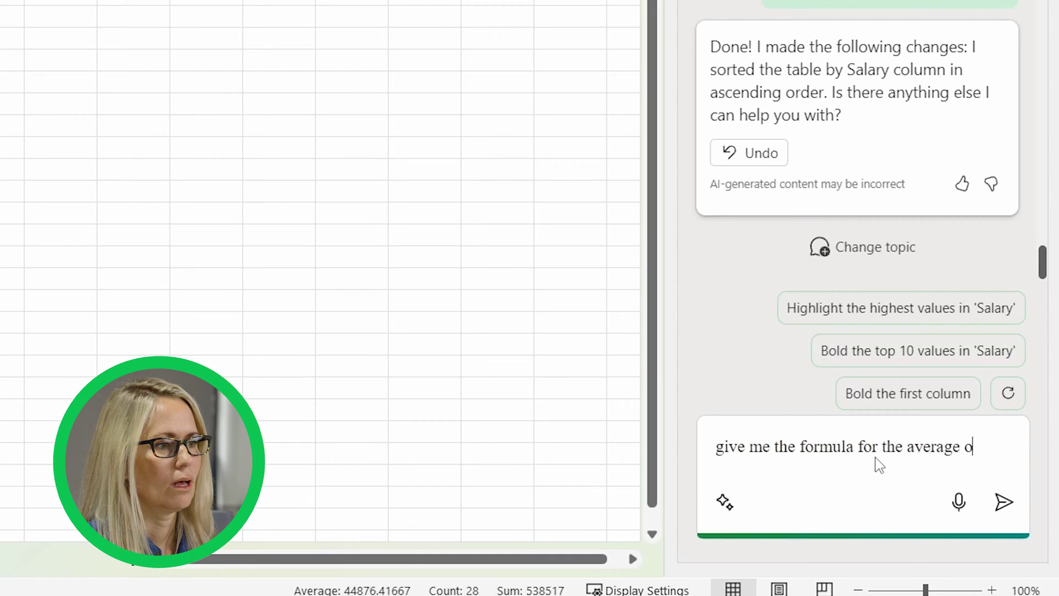
text(f cell)
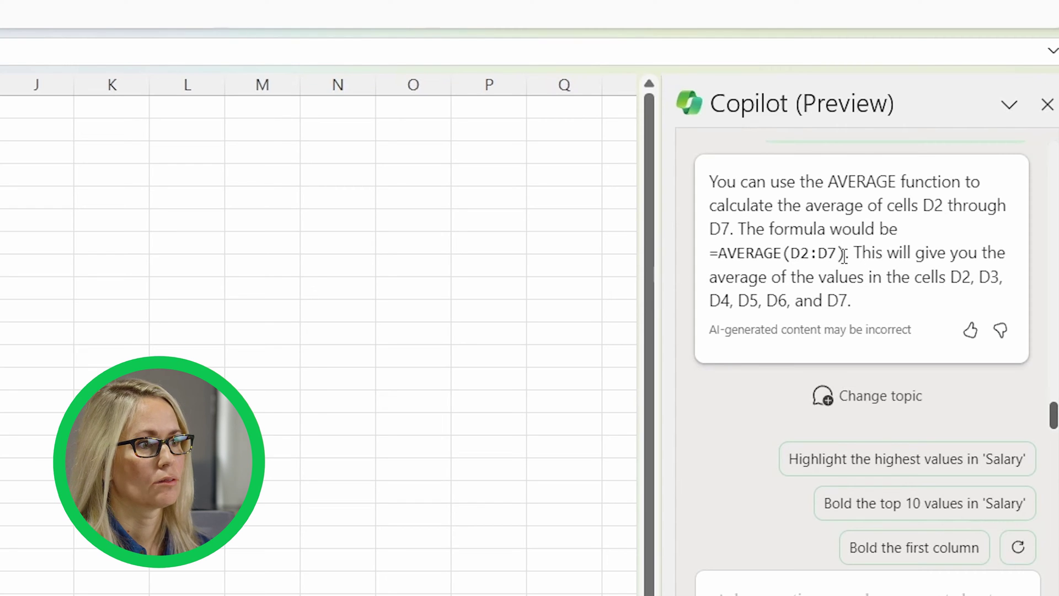
drag(845, 256, 724, 253)
key(ctrl+c)
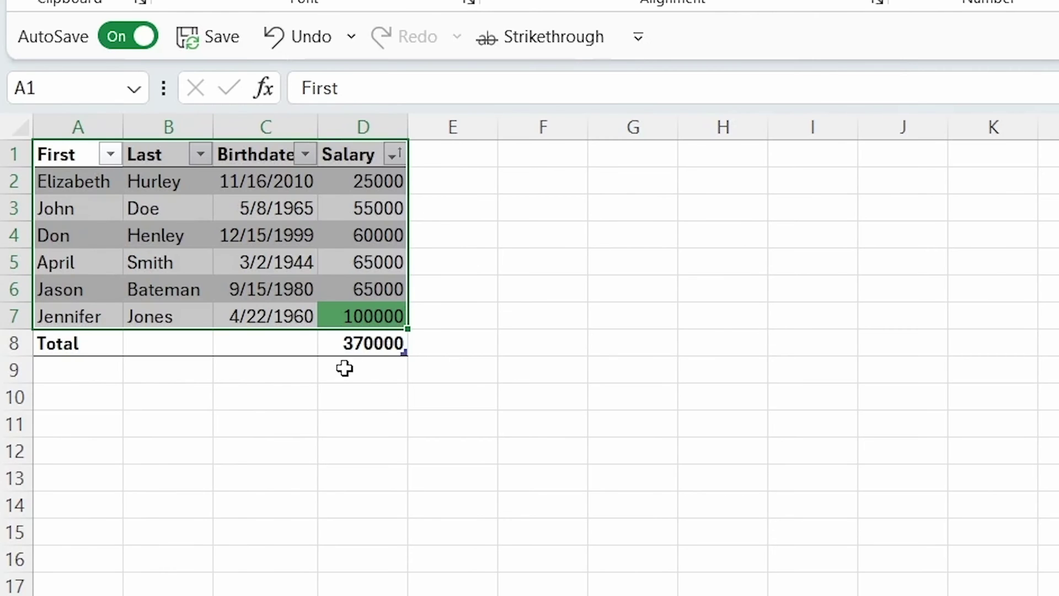
- Paste =AVERAGE(D2:D7) into cell D9 below the Total row, showing 61666.67
click(344, 368)
click(371, 90)
key(ctrl+v)
key(ctrl+Return)
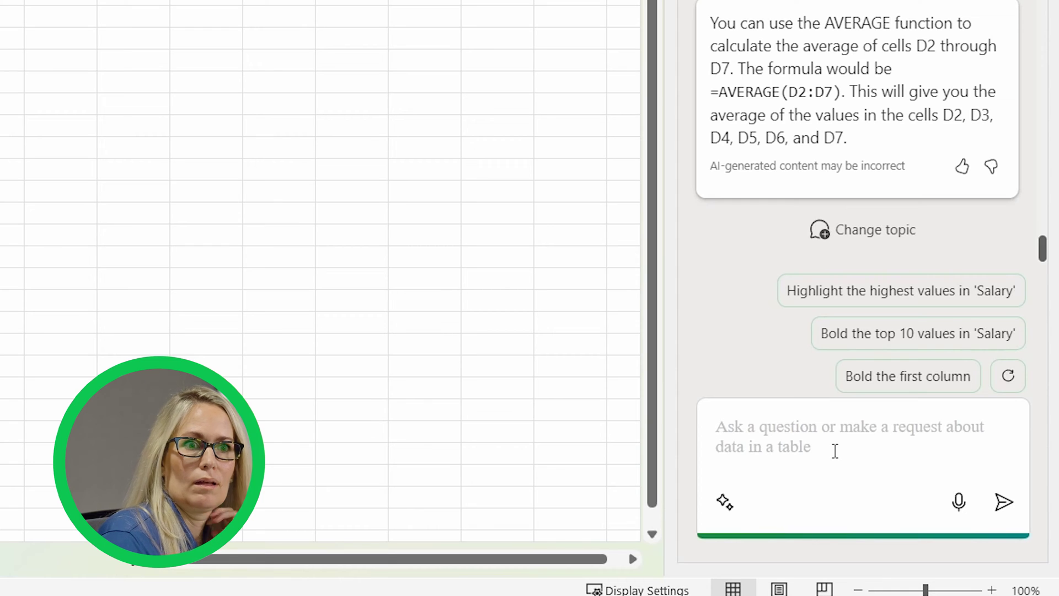
- Ask Copilot how many days the first employee has been alive and select the returned DATEDIF formula
text(how many days has)
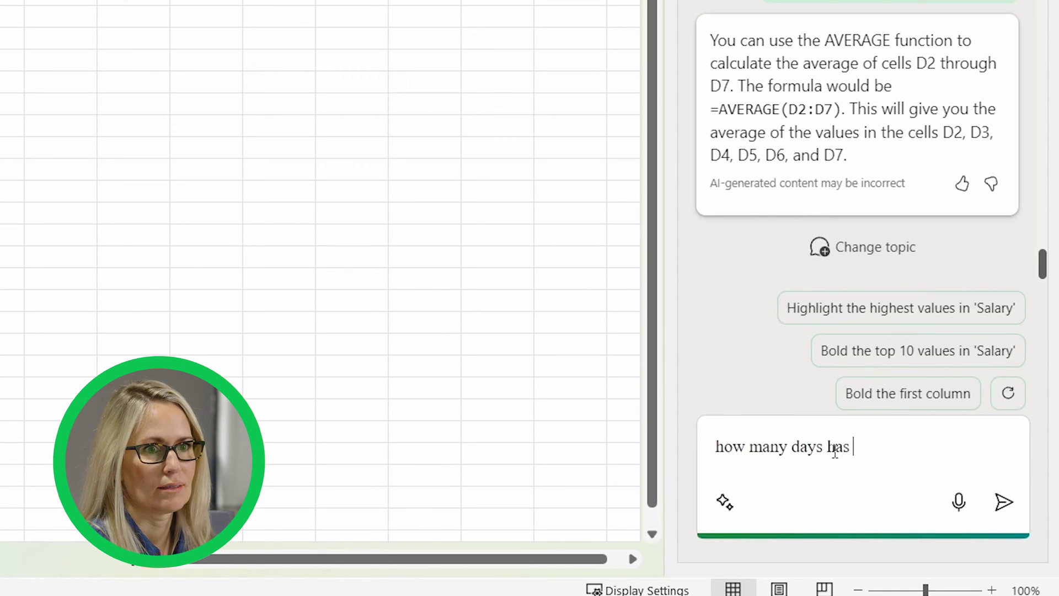
text( Elizabeth been alive)
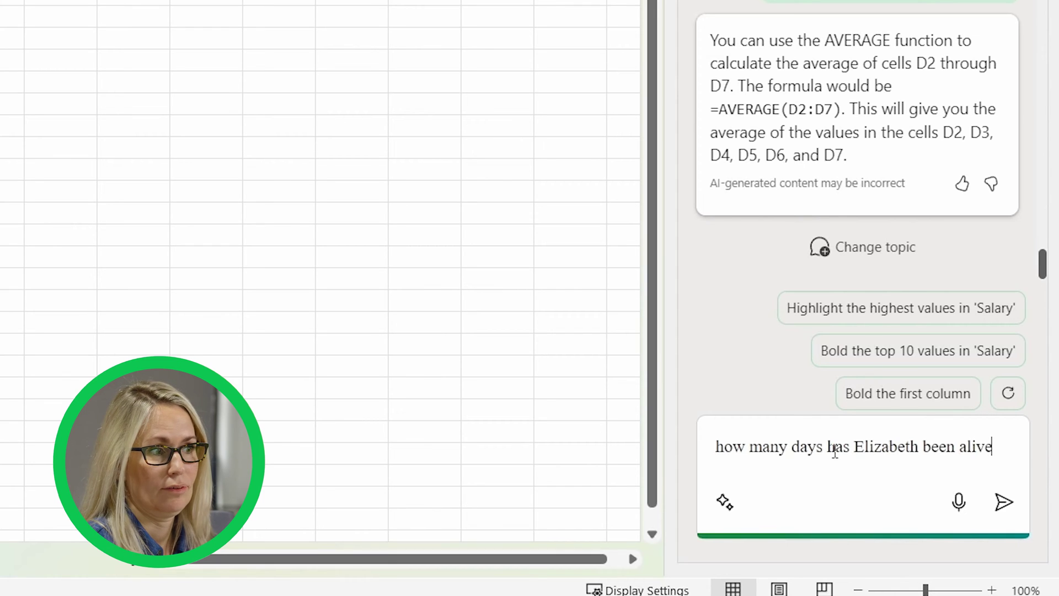
key(Return)
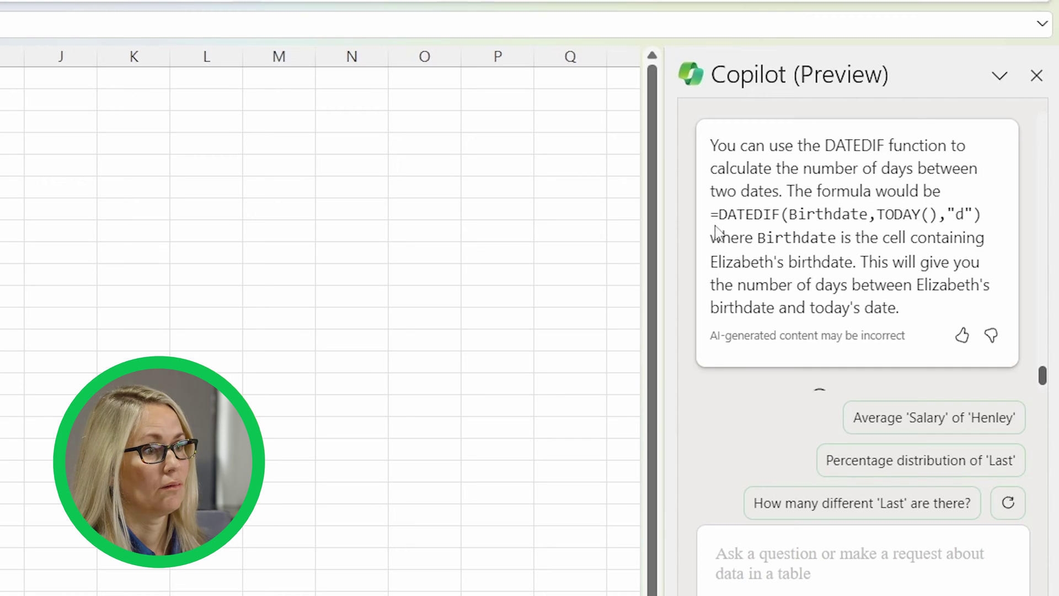
drag(713, 219, 995, 224)
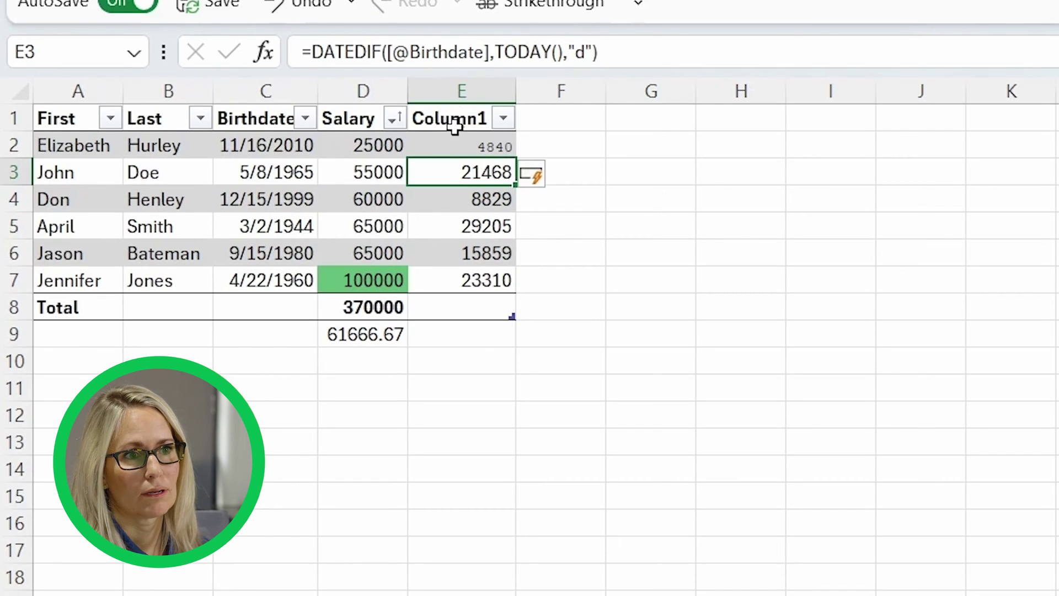
key(Down)
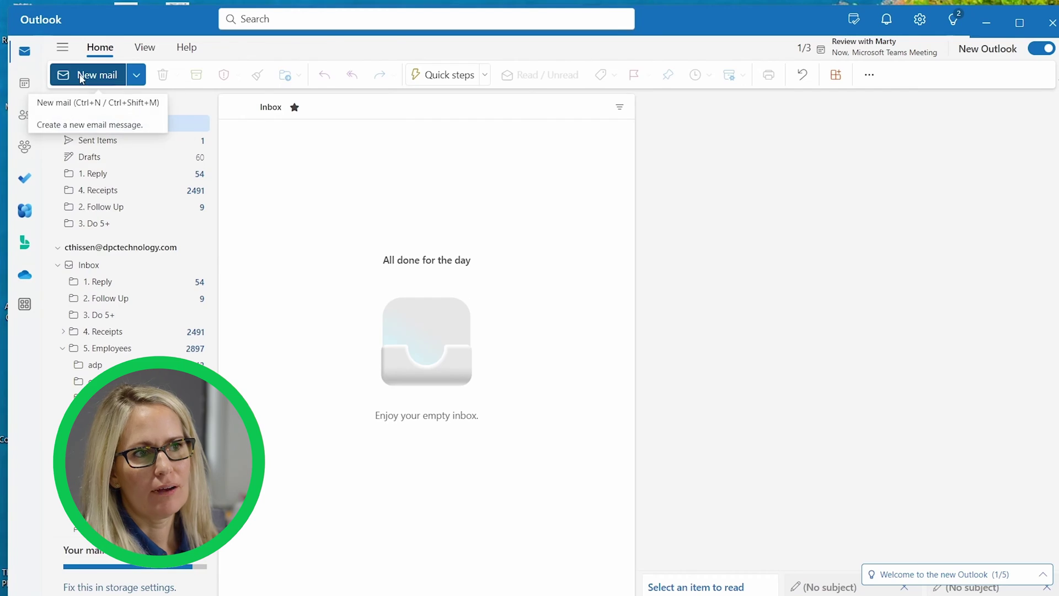
- Start a new email and have Copilot draft it from a request about a past due $100 invoice
click(100, 75)
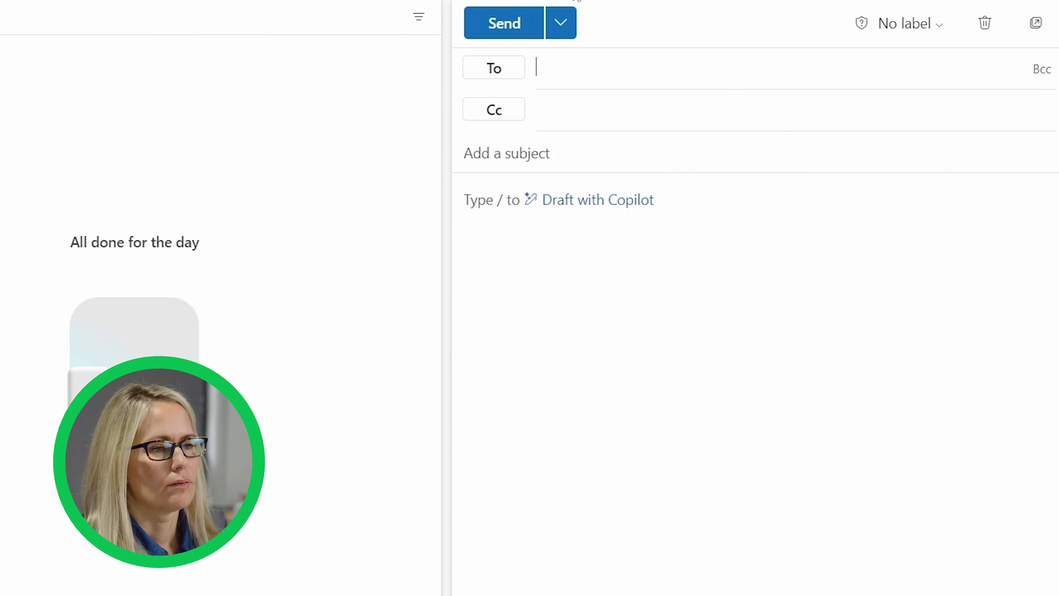
click(581, 201)
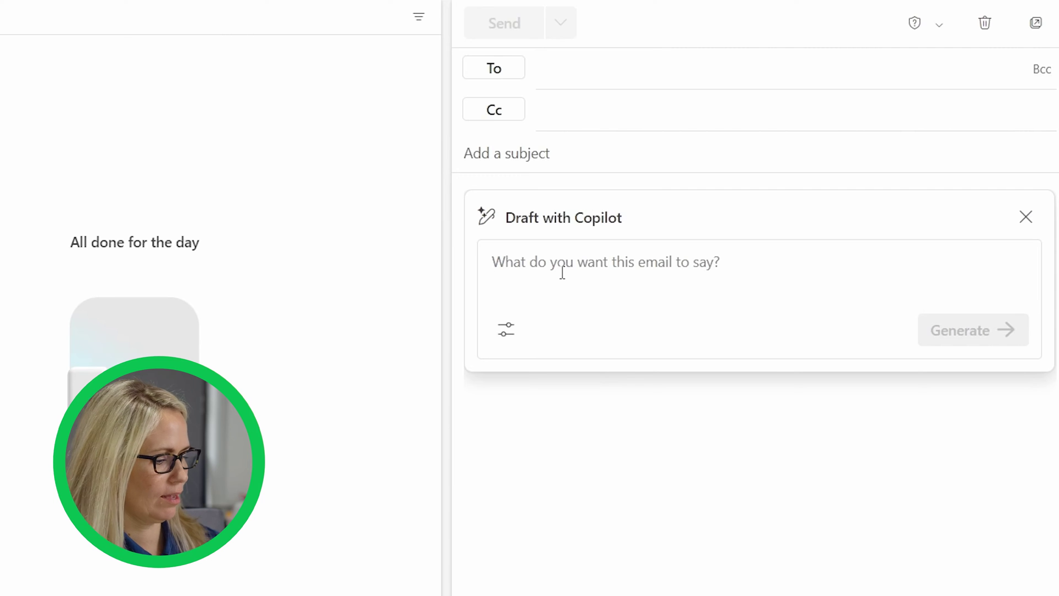
text(L)
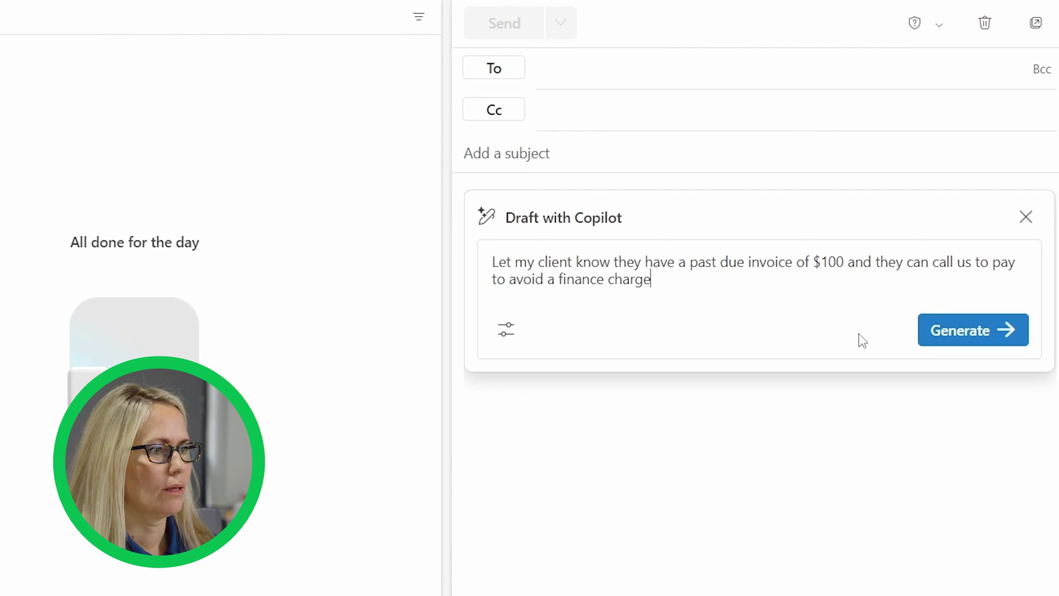
click(938, 332)
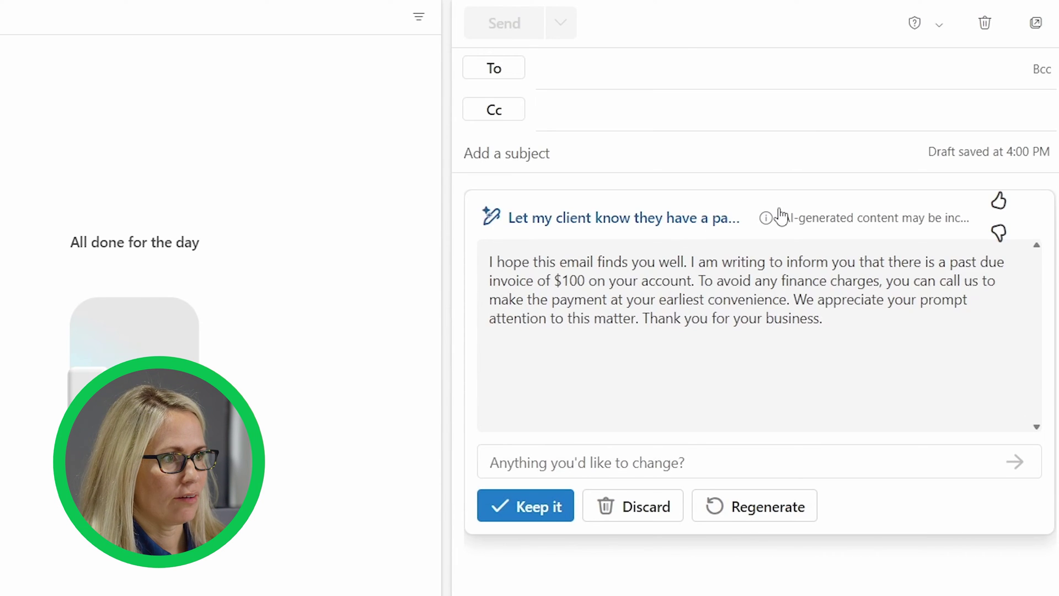
- Regenerate Copilot's past-due invoice draft to get a second version, then accept it into the body
click(767, 510)
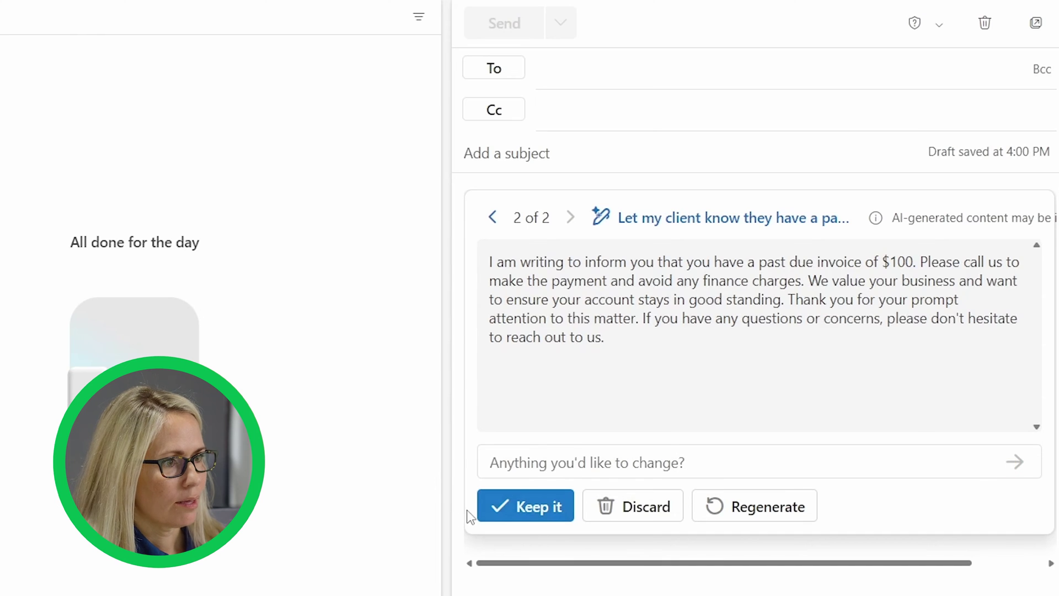
click(481, 511)
- Show the Copilot writing options in the ribbon, then open the 'Onboarding - user handout' email
click(668, 67)
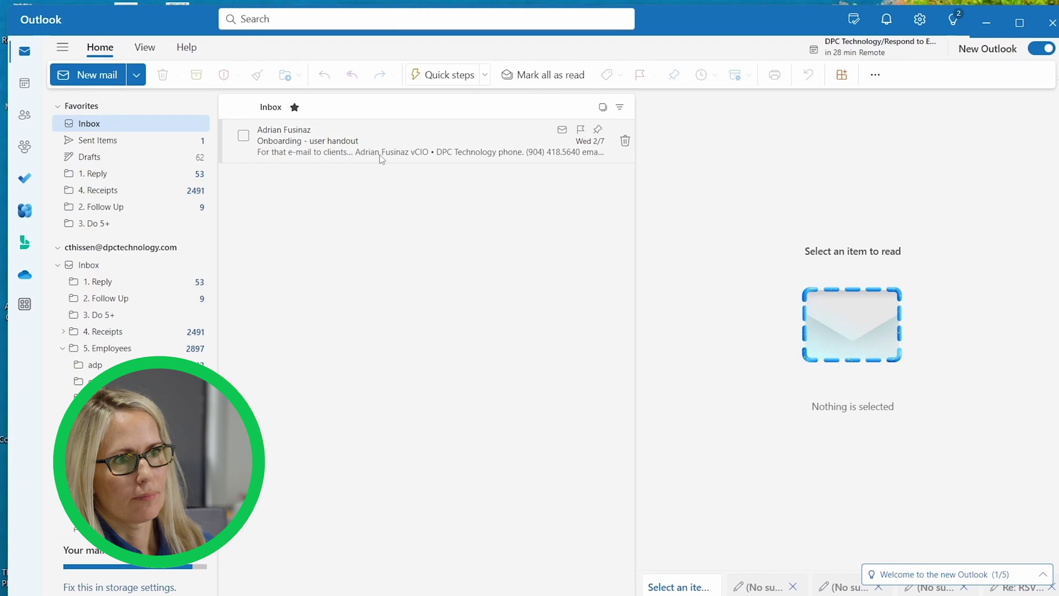
click(380, 155)
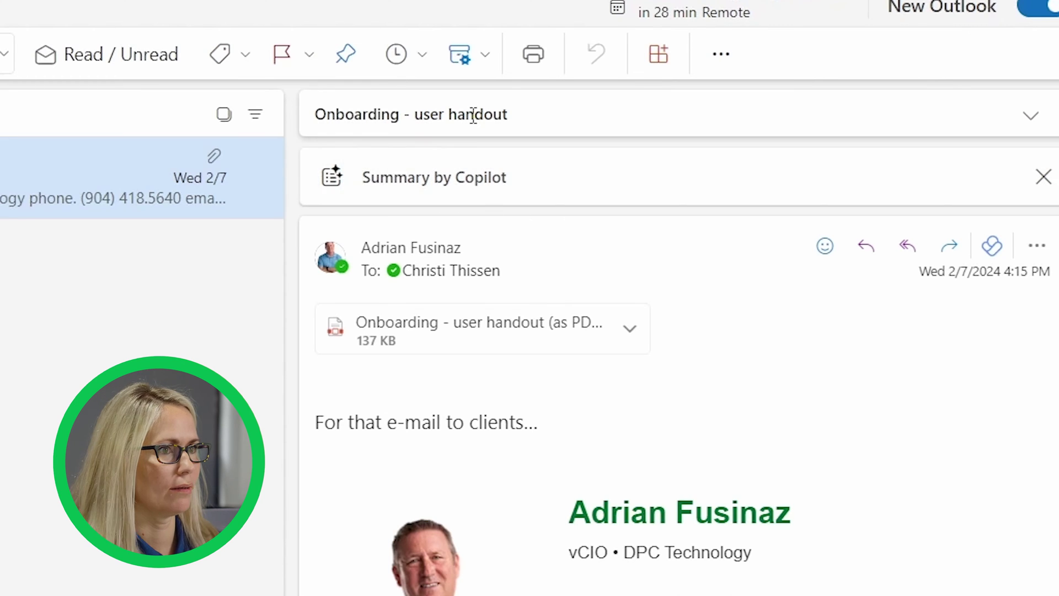
- Have Copilot summarise the 'Onboarding - user handout' email and scroll back through the summary
click(439, 188)
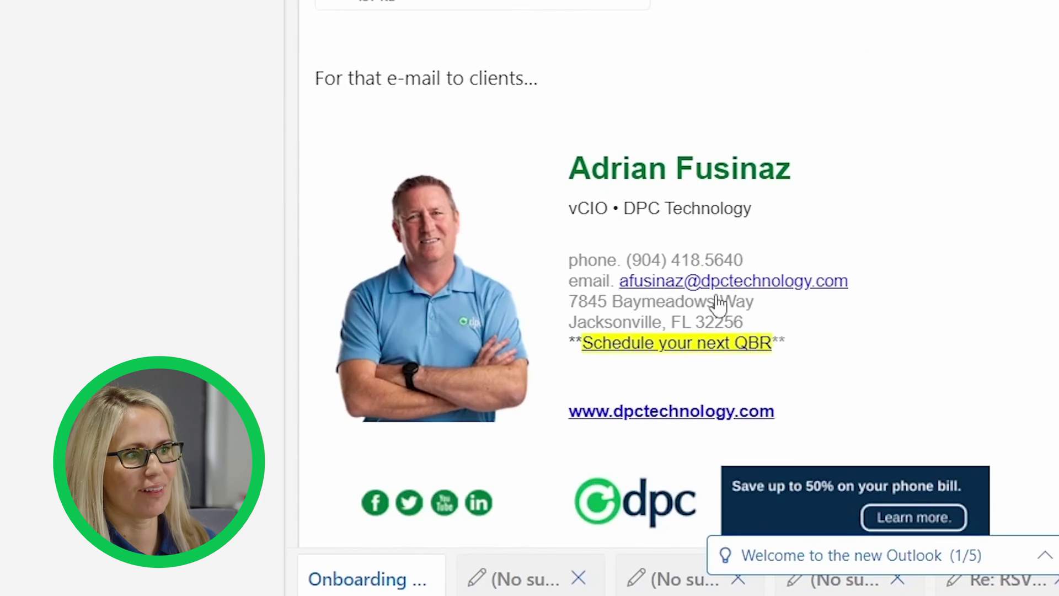
scroll(662, 153, up, 5)
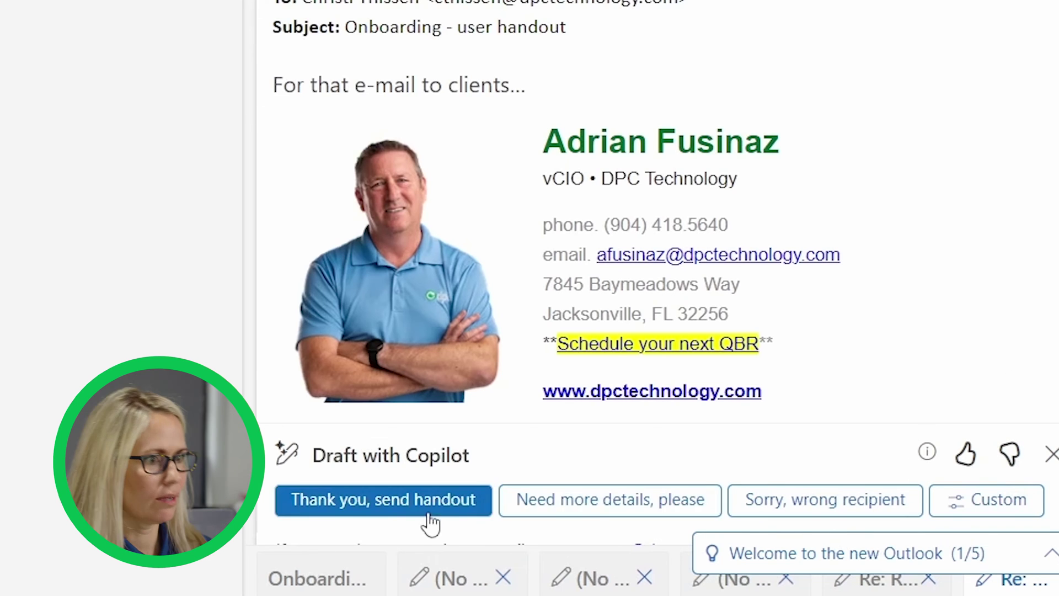
- Scroll down and back up through the reply draft to review it
scroll(950, 420, down, 4)
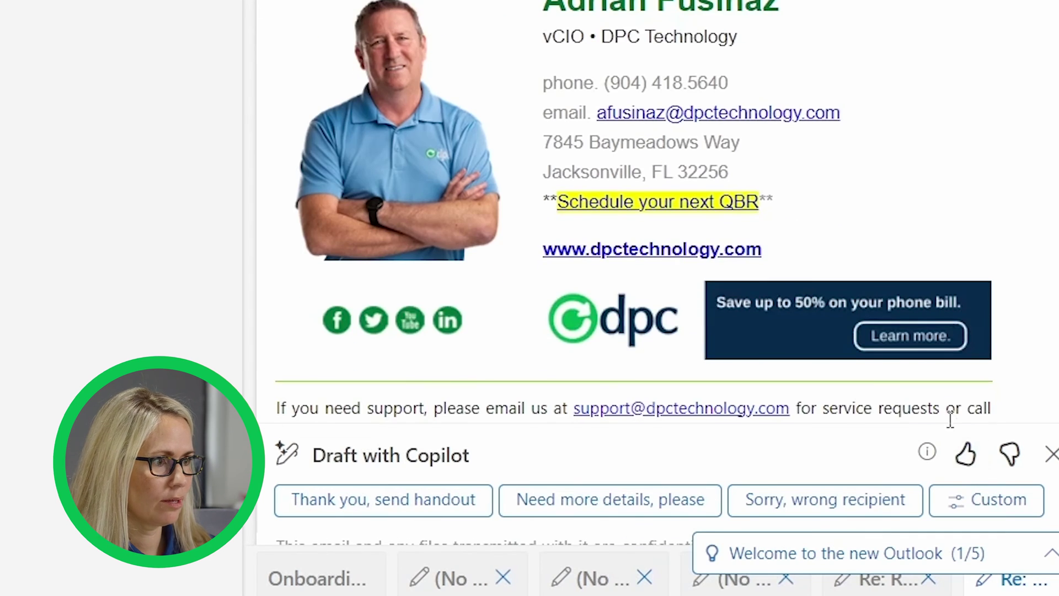
scroll(824, 309, up, 4)
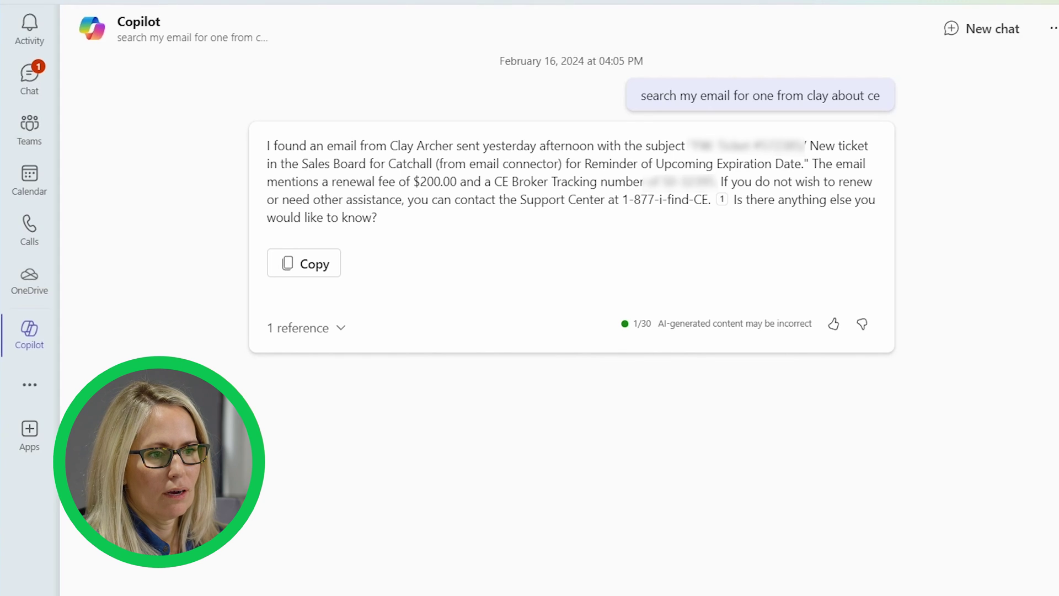
- Send the email reply request to Copilot in the Teams chat
key(Return)
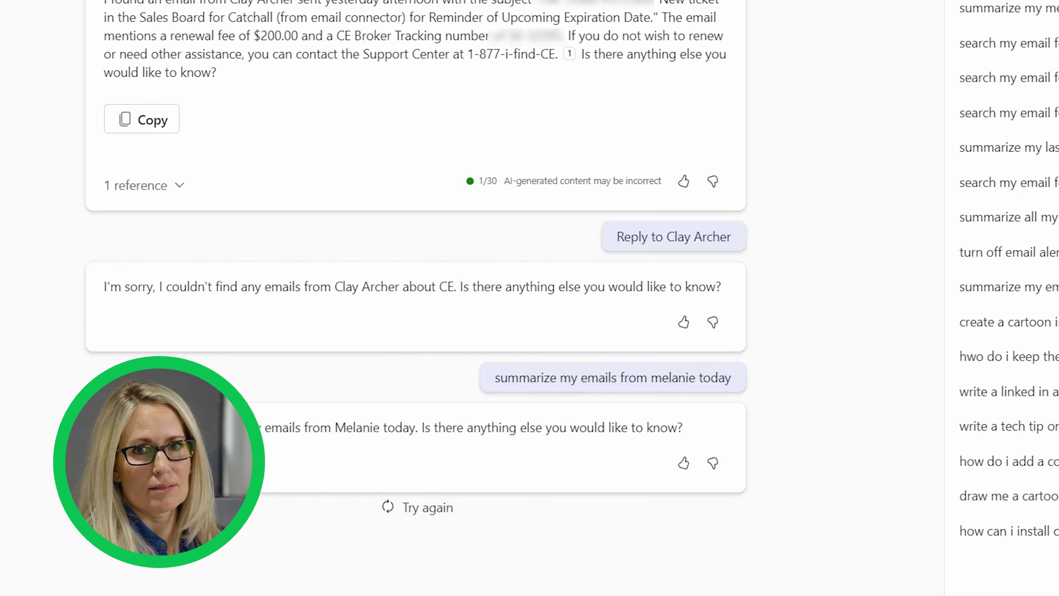
- Ask Teams Copilot to summarise another sender's emails from today, then bring the Outlook window forward
key(Return)
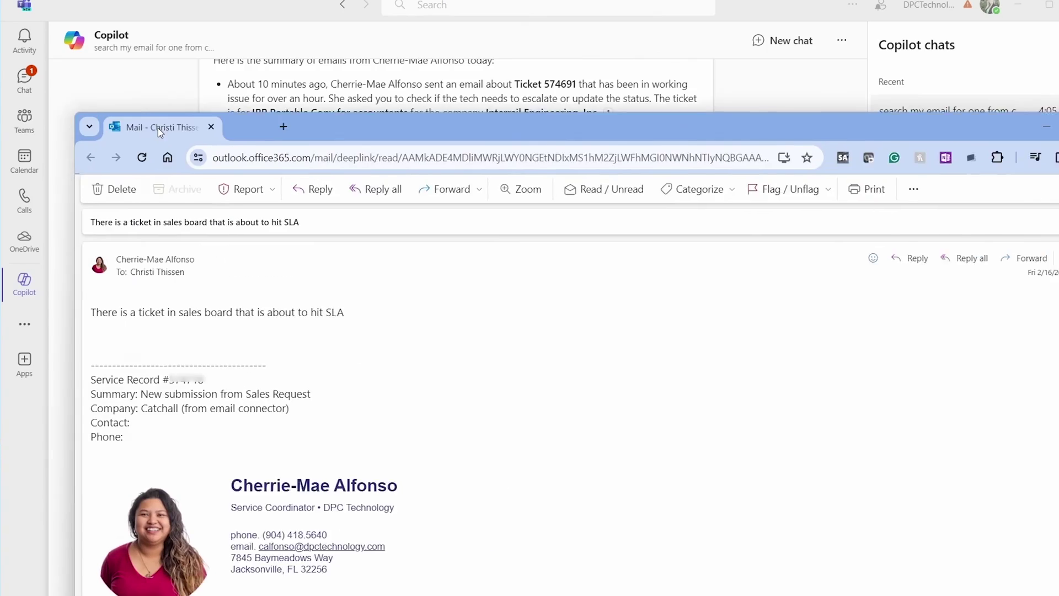
drag(158, 128, 94, 17)
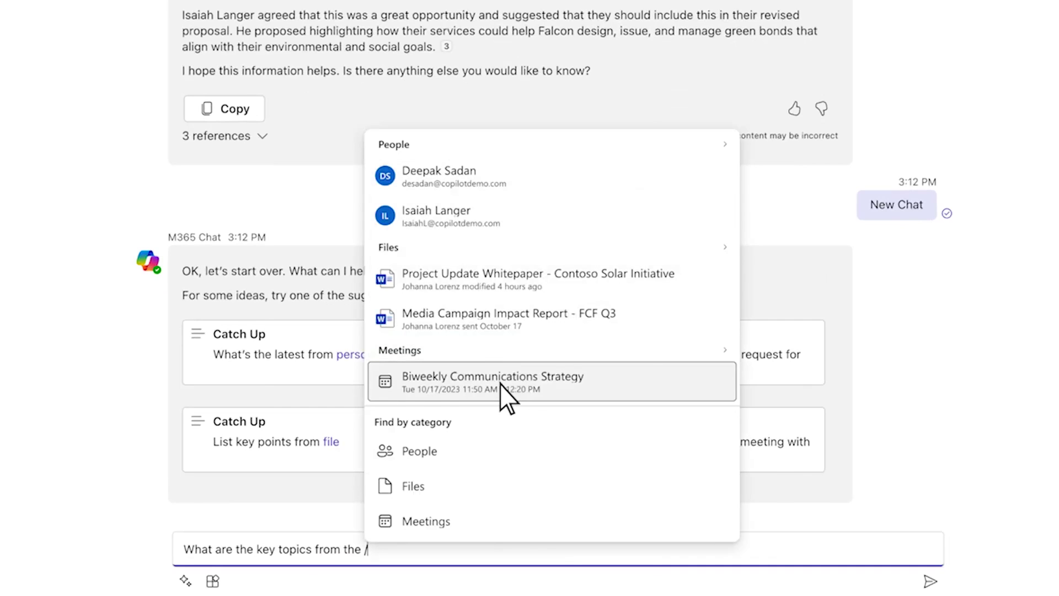
- Ask Copilot for the Biweekly Communications Strategy session's key topics, formatted with bold headings, bulleted lists and bold names
click(500, 384)
text(session? Format each section with bolded heading, a bulleted list, and bolded names.)
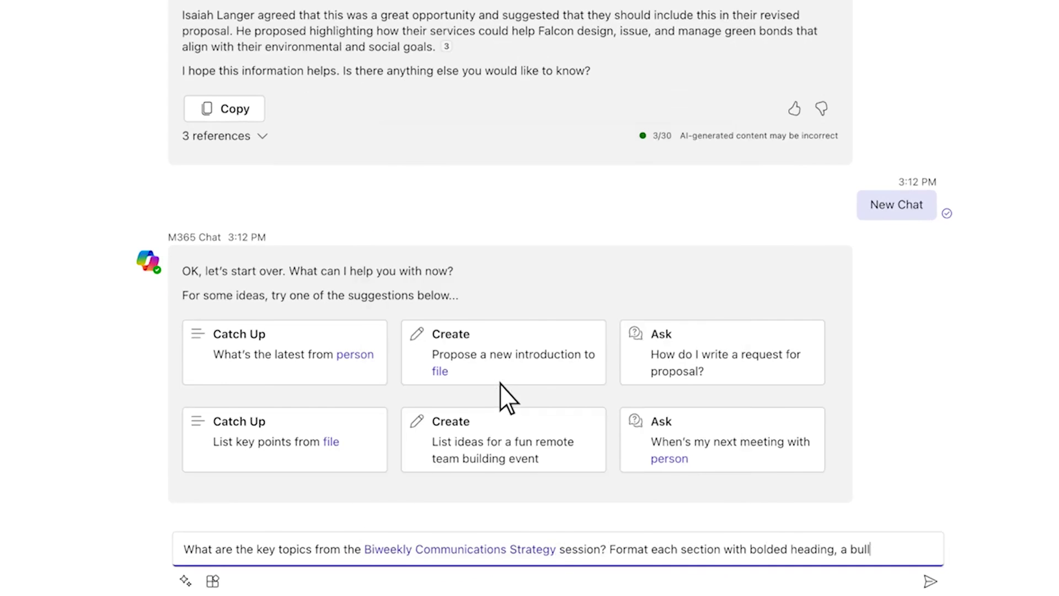
click(930, 582)
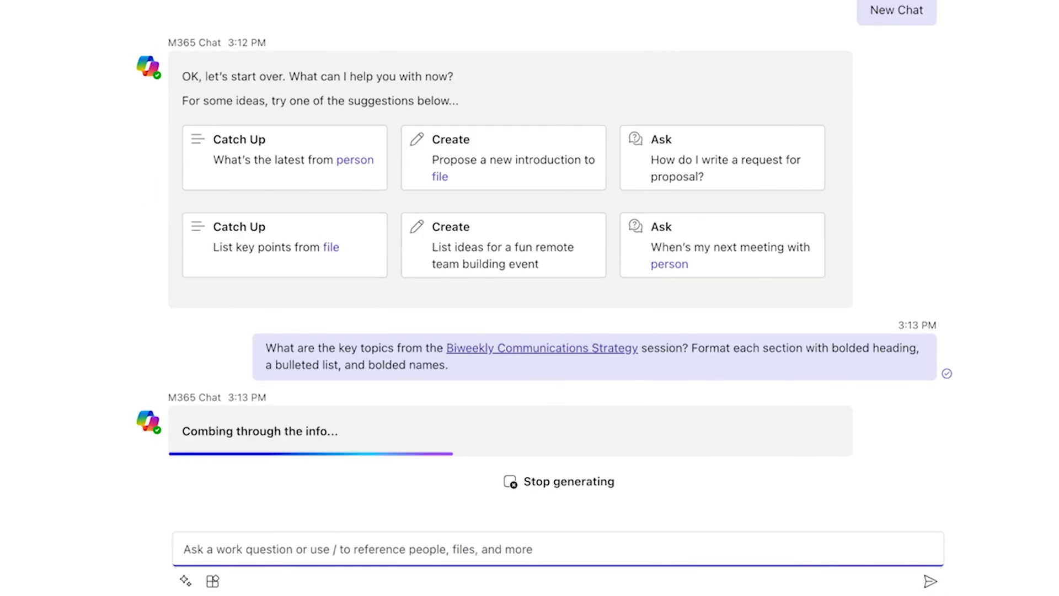